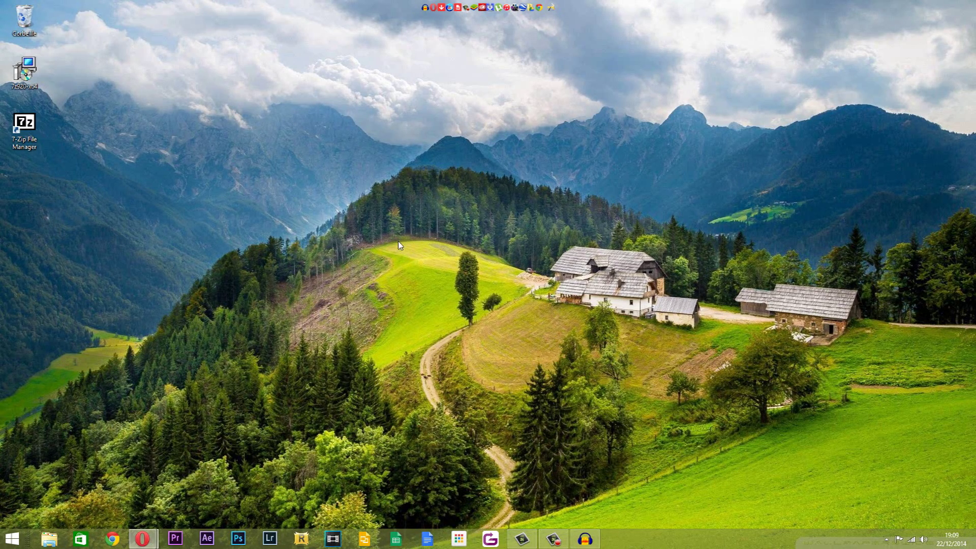
Switch to Opera, view the download servers for the classic version of 7-Zip 9.20, and return to the desktop.
{"action": "mouse_move", "coordinate": [143, 538]}
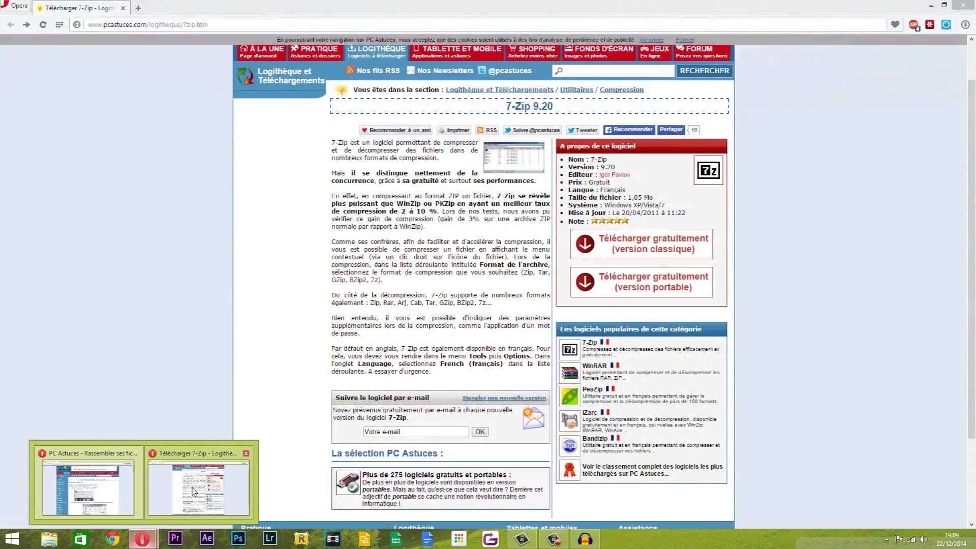
{"action": "left_click", "coordinate": [193, 490]}
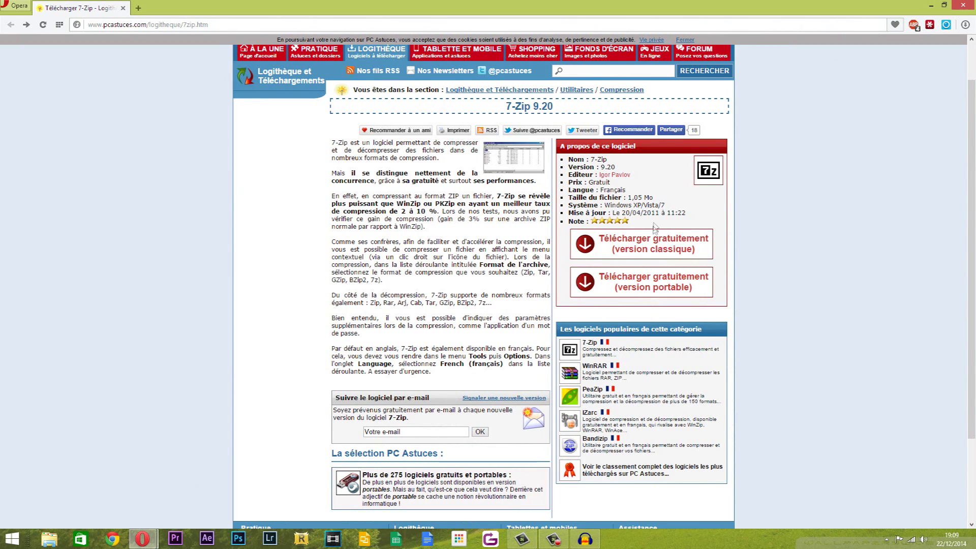
{"action": "left_click", "coordinate": [655, 245]}
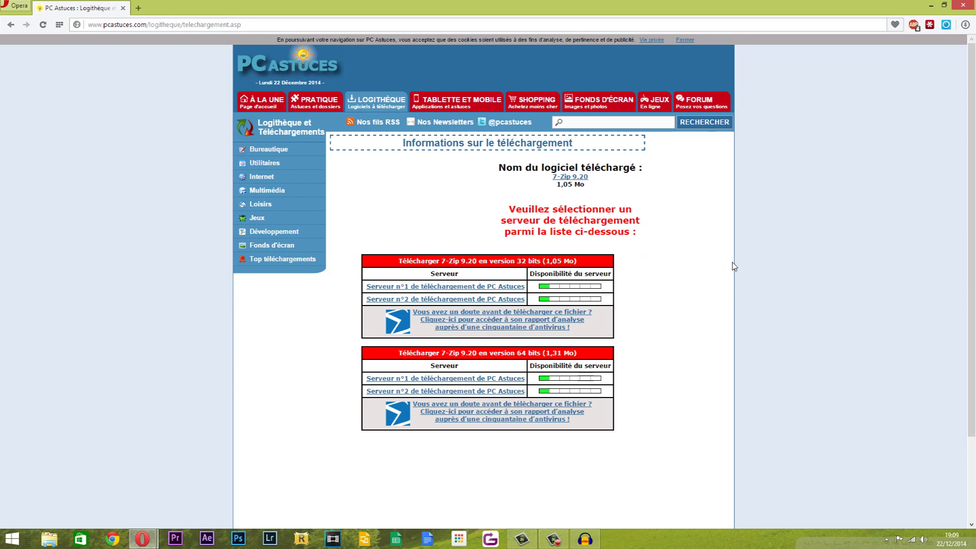
{"action": "left_click", "coordinate": [932, 6]}
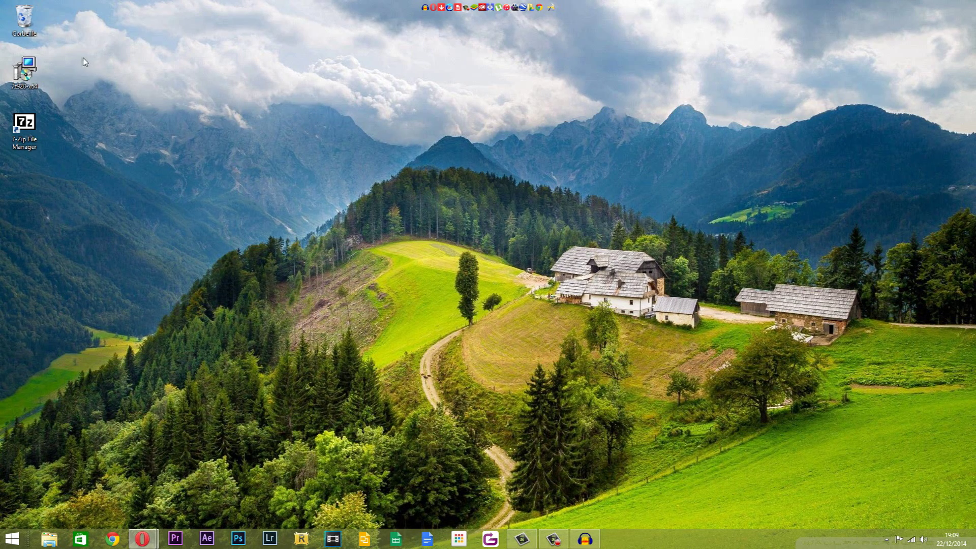
Search the installed programs for "7" to find 7-Zip.
{"action": "left_click", "coordinate": [31, 90]}
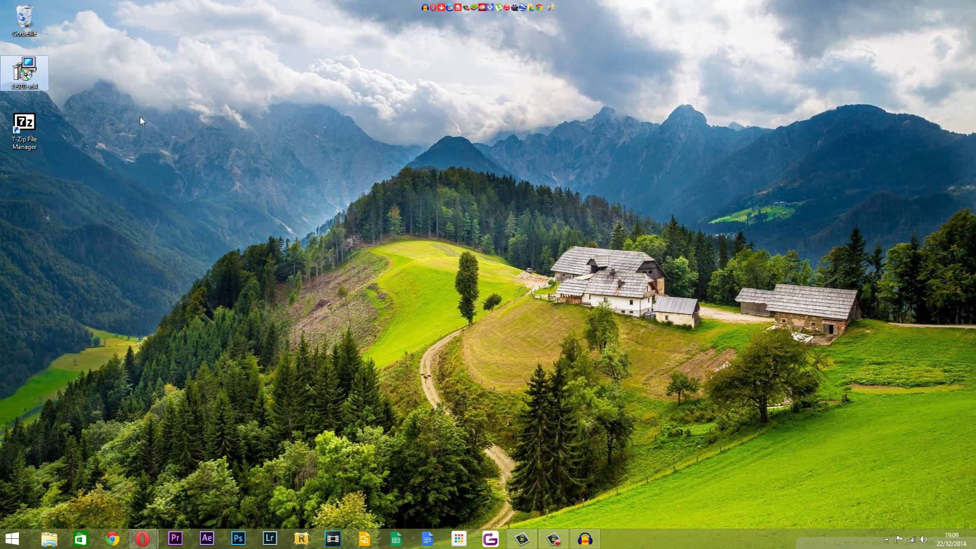
{"action": "left_click", "coordinate": [141, 120]}
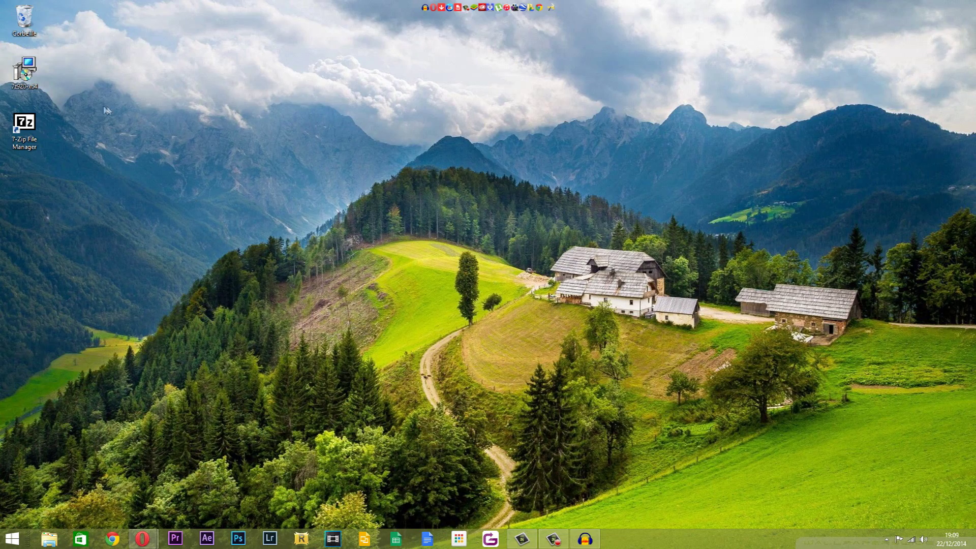
{"action": "left_click", "coordinate": [16, 538]}
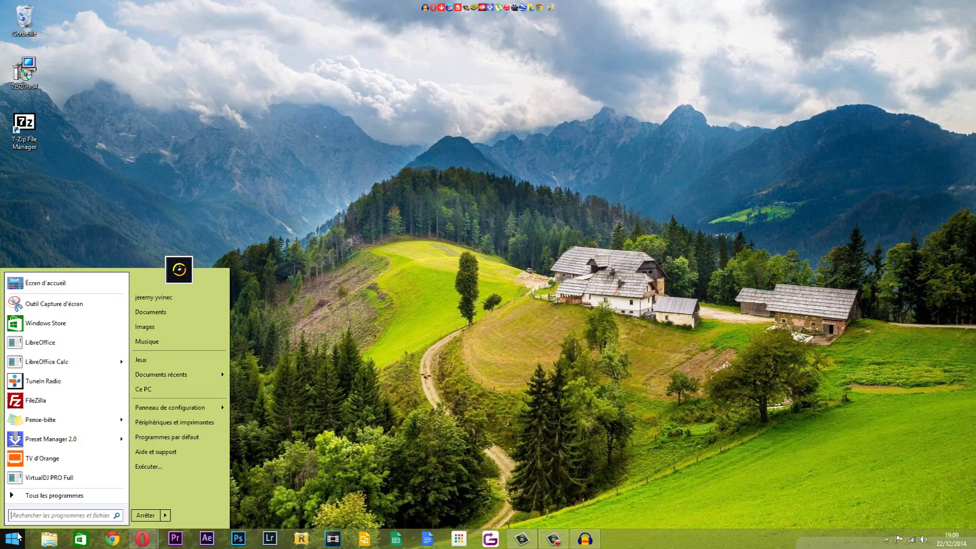
{"action": "type", "text": "7"}
{"action": "mouse_move", "coordinate": [53, 293]}
{"action": "left_mouse_down"}
{"action": "mouse_move", "coordinate": [29, 208]}
{"action": "mouse_move", "coordinate": [41, 289]}
{"action": "left_mouse_up"}
{"action": "left_click", "coordinate": [69, 244]}
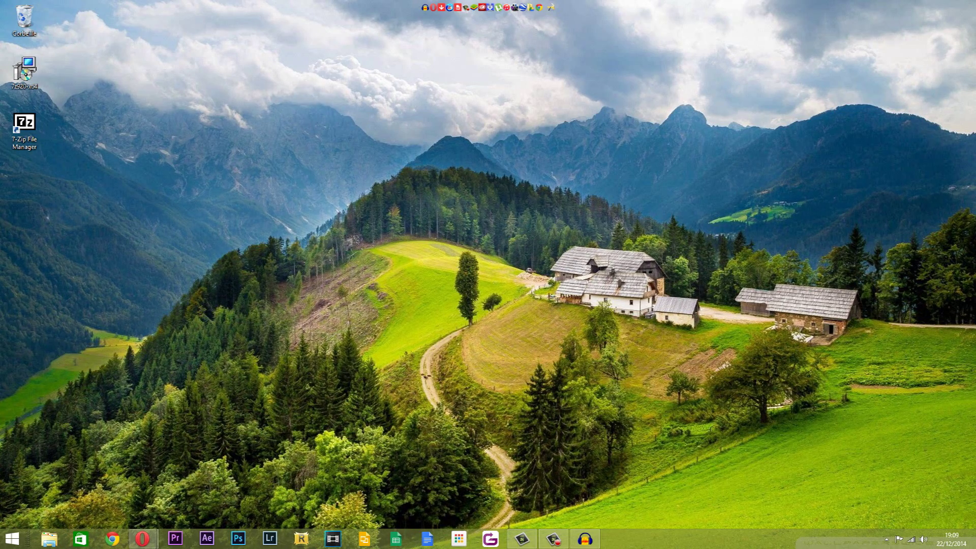
Create a new folder with the default name on the desktop.
{"action": "right_click", "coordinate": [122, 126]}
{"action": "mouse_move", "coordinate": [173, 230]}
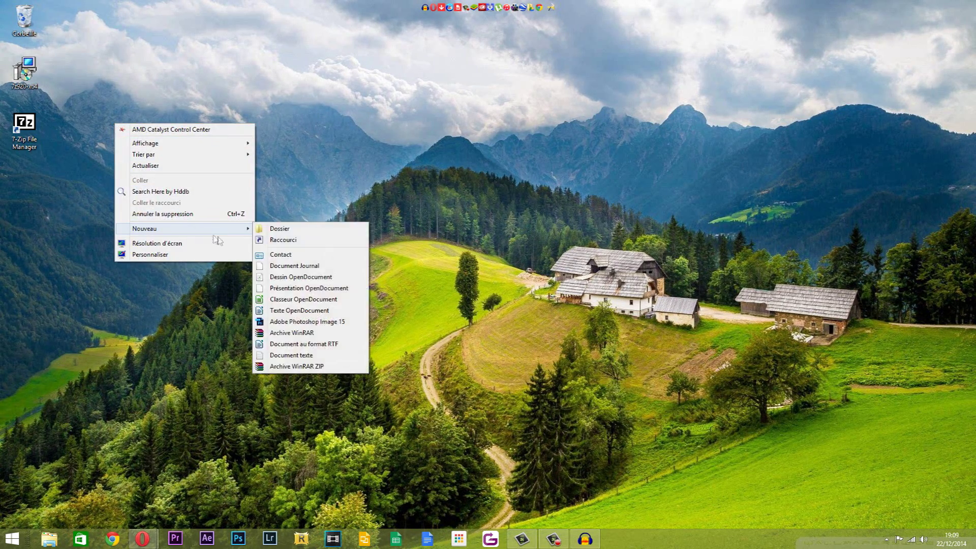
{"action": "left_click", "coordinate": [275, 227]}
Compress the new desktop folder into an archive with 7-Zip, keeping the proposed settings.
{"action": "right_click", "coordinate": [124, 125]}
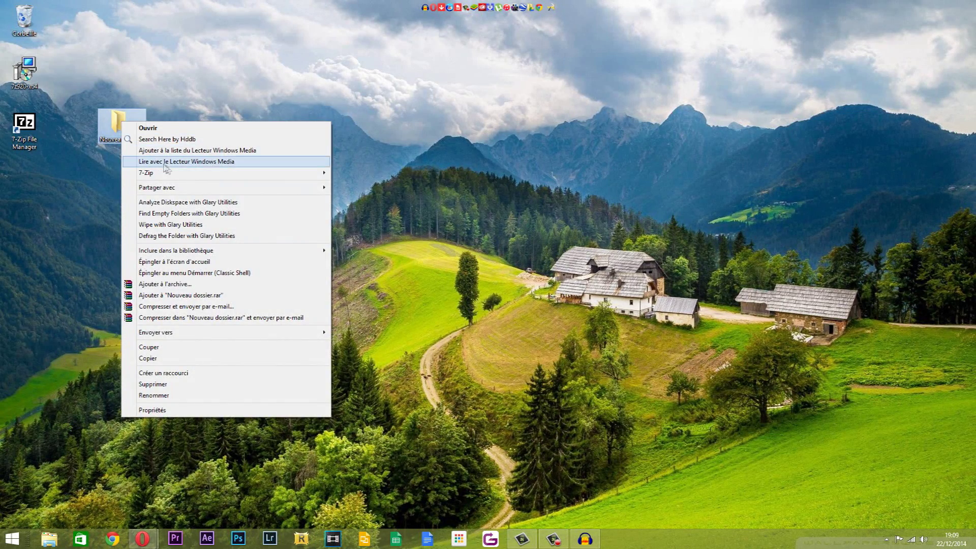
{"action": "mouse_move", "coordinate": [184, 175]}
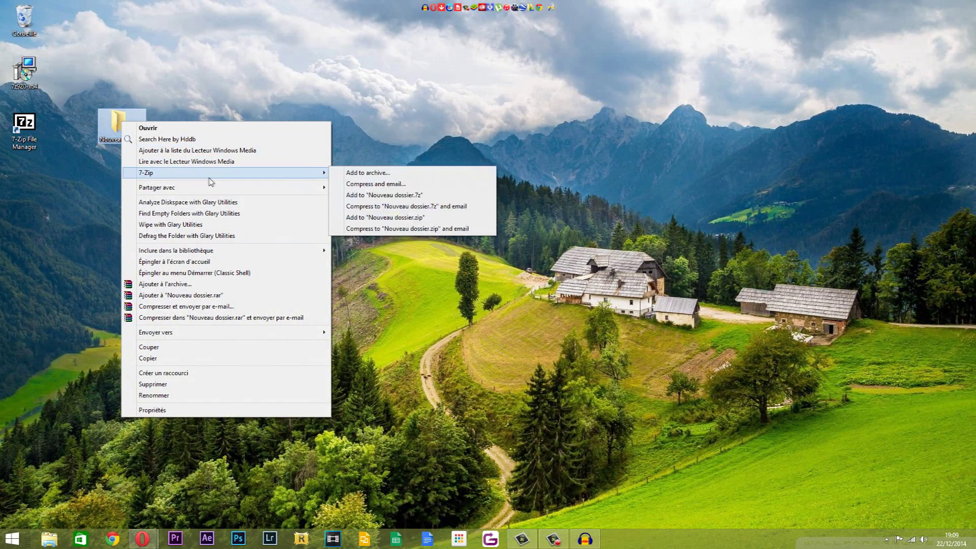
{"action": "left_click", "coordinate": [351, 175]}
{"action": "left_click", "coordinate": [519, 388]}
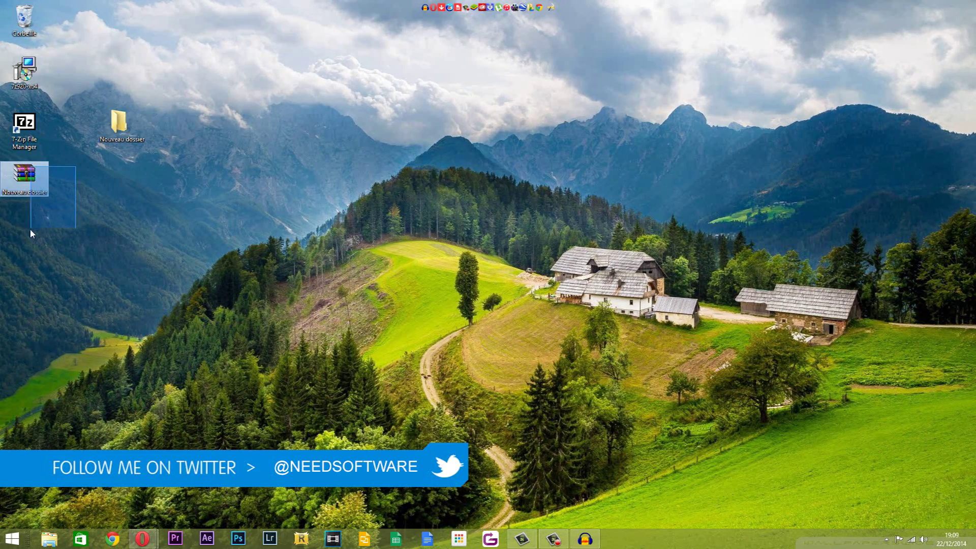
Delete the "Nouveau dossier" folder and its archive from the desktop.
{"action": "left_click_drag", "start_coordinate": [24, 176], "coordinate": [121, 194]}
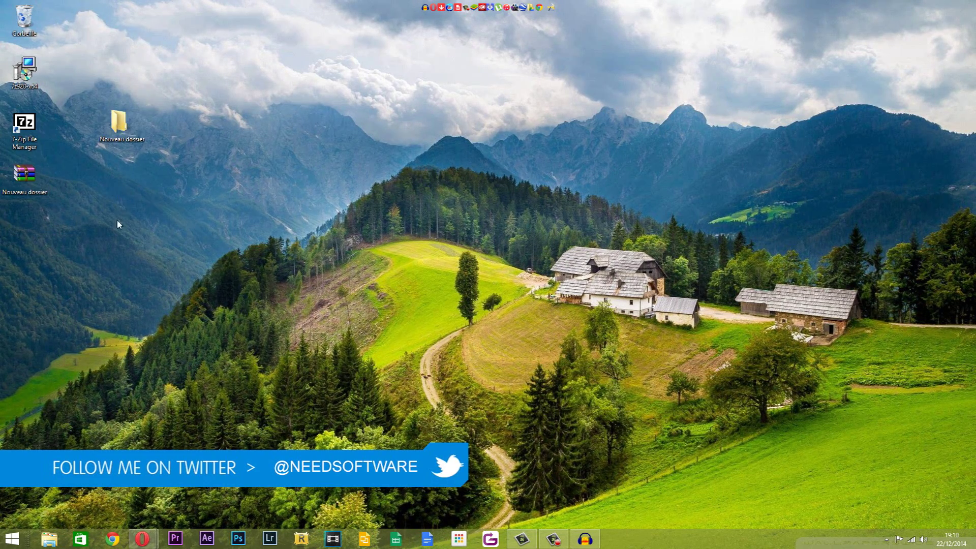
{"action": "left_click_drag", "start_coordinate": [128, 130], "coordinate": [79, 180]}
{"action": "left_click_drag", "start_coordinate": [155, 206], "coordinate": [8, 162]}
{"action": "key", "text": "Delete"}
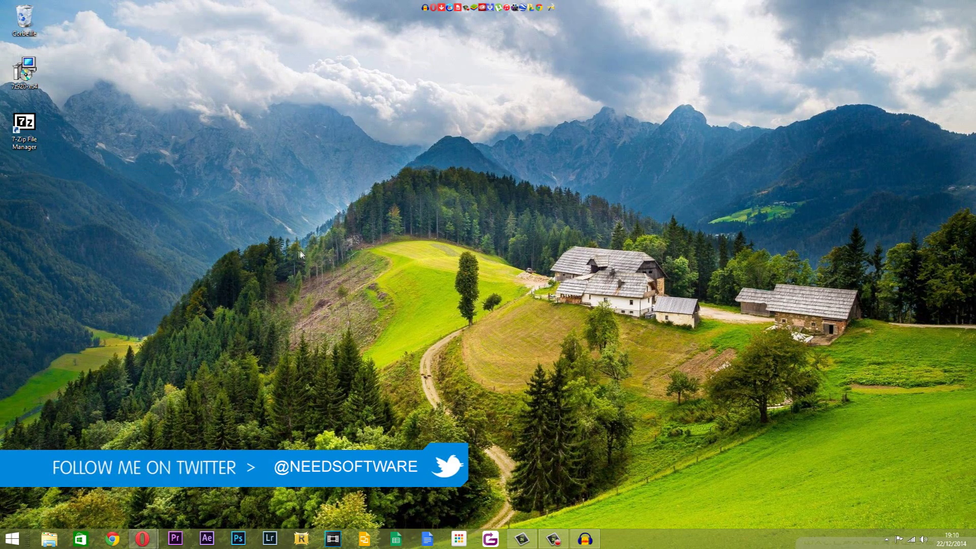
Open the 7-Zip File Manager and create a folder named "New Folder" in Documents.
{"action": "double_click", "coordinate": [35, 125]}
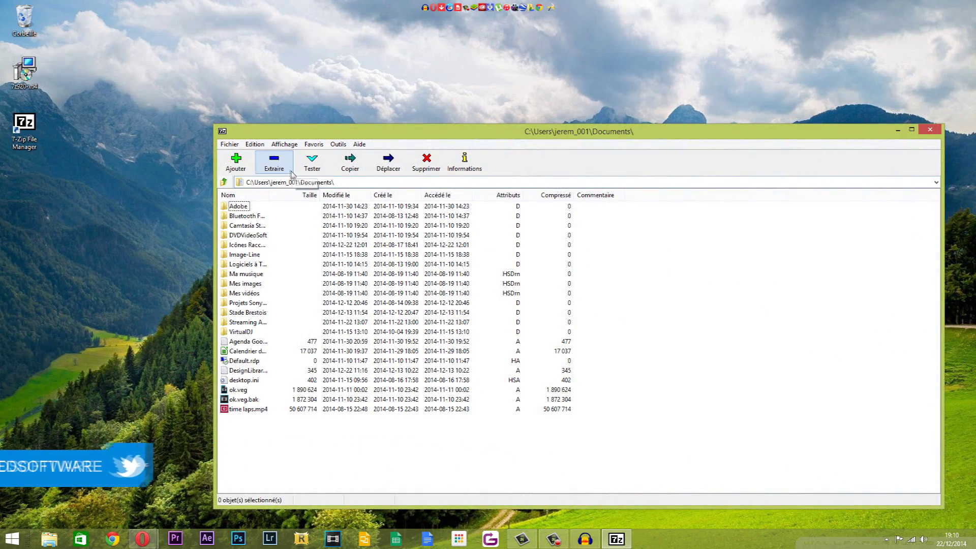
{"action": "right_click", "coordinate": [702, 258]}
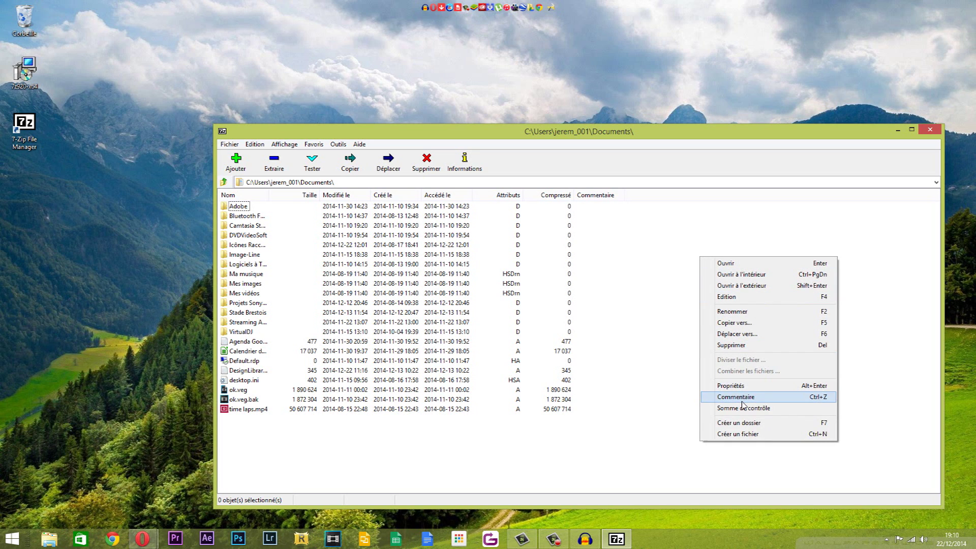
{"action": "left_click", "coordinate": [743, 423]}
{"action": "left_click", "coordinate": [480, 292]}
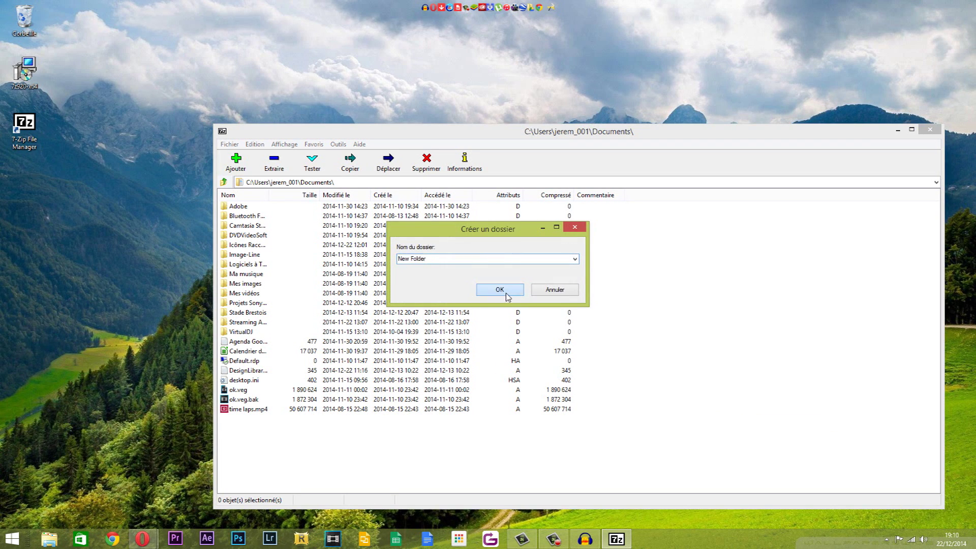
Set up an archive of New Folder in zip format with Normale compression and no volume splitting.
{"action": "left_click", "coordinate": [249, 303]}
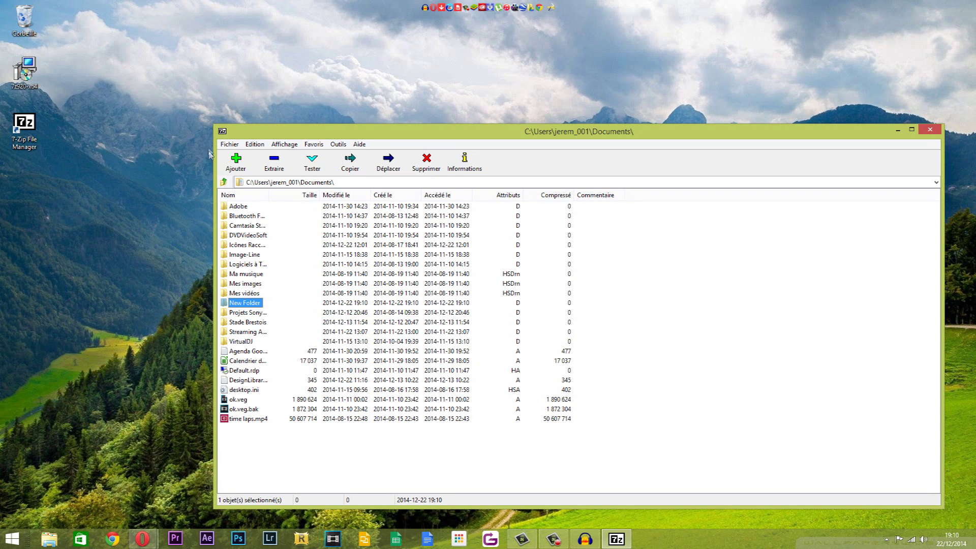
{"action": "left_click", "coordinate": [237, 163]}
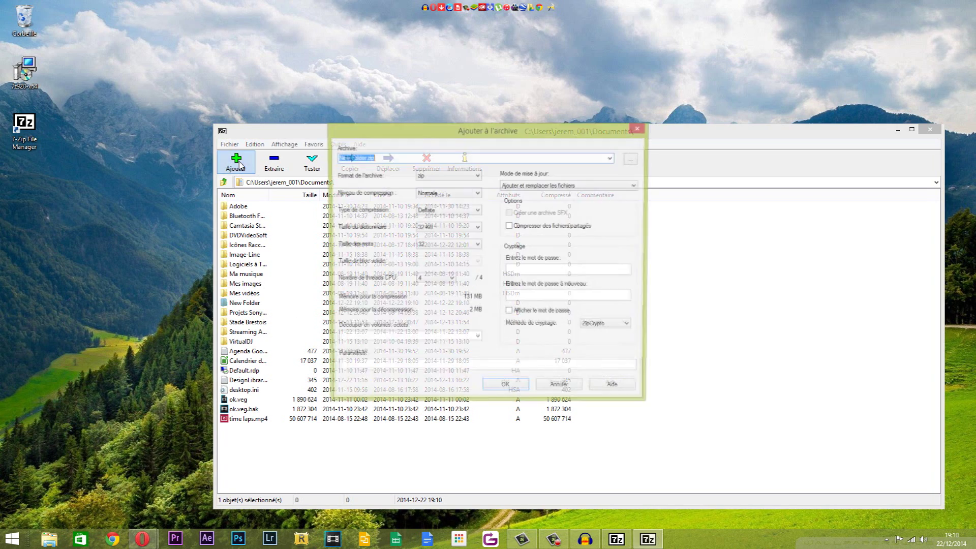
{"action": "left_click", "coordinate": [436, 178]}
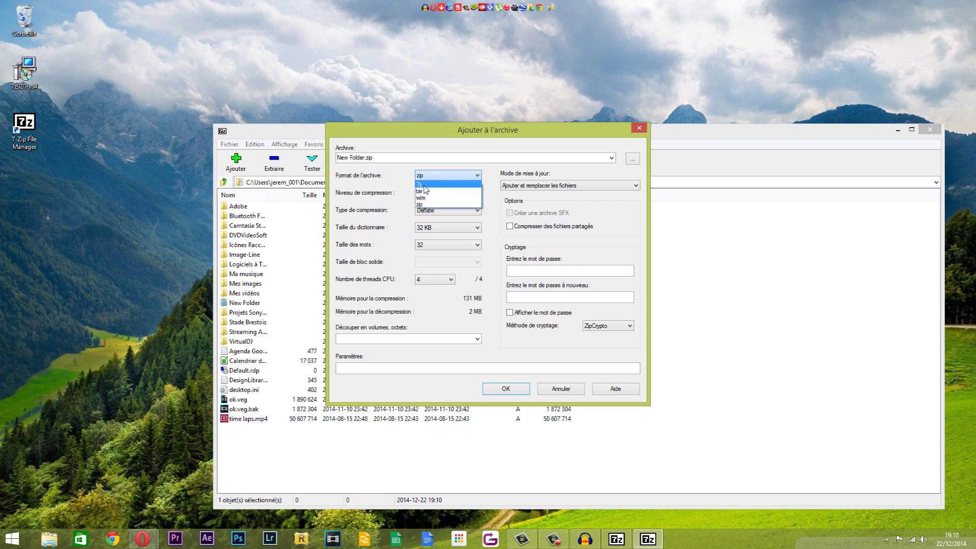
{"action": "left_click", "coordinate": [430, 177]}
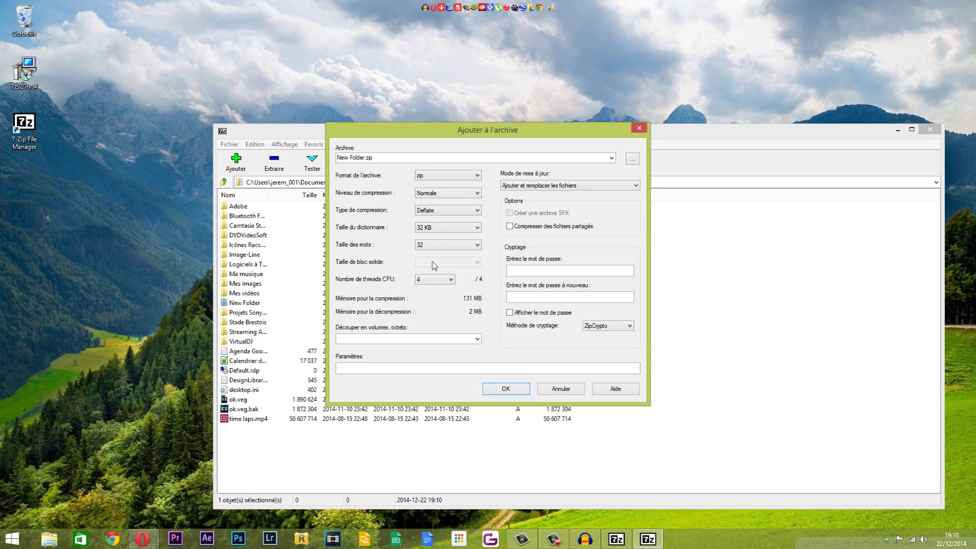
{"action": "left_click", "coordinate": [442, 198]}
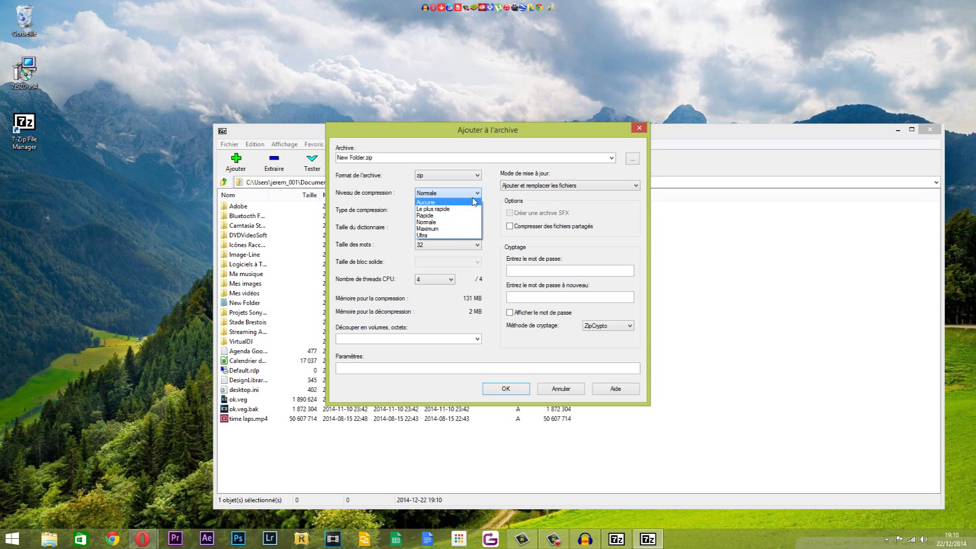
{"action": "left_click", "coordinate": [447, 222]}
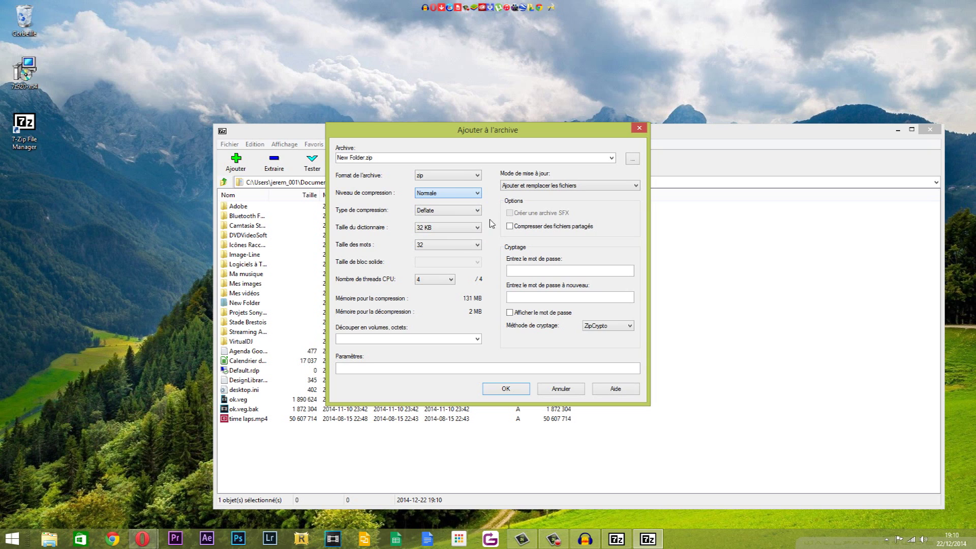
{"action": "left_click", "coordinate": [477, 339]}
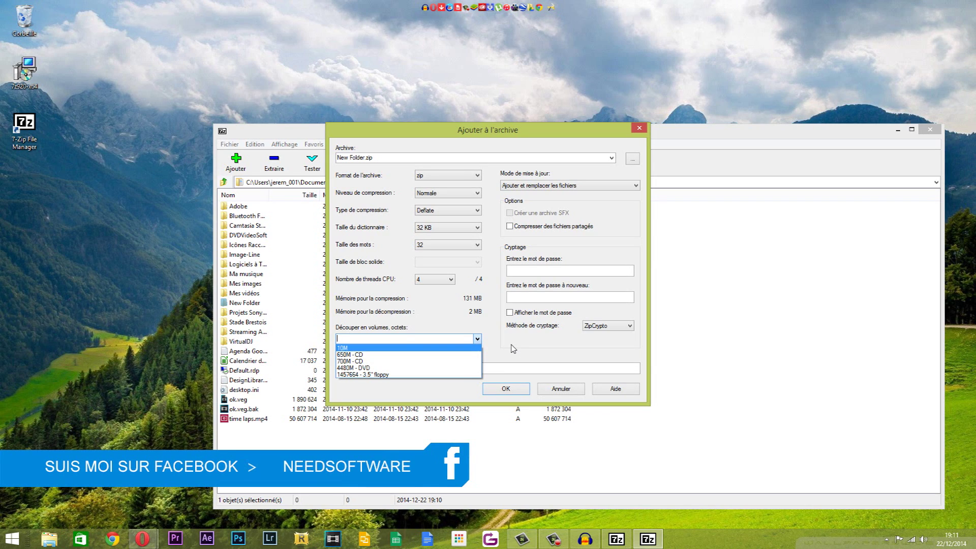
{"action": "left_click", "coordinate": [478, 339]}
Enter and confirm the archive's encryption password and create New Folder.zip.
{"action": "left_click", "coordinate": [548, 271]}
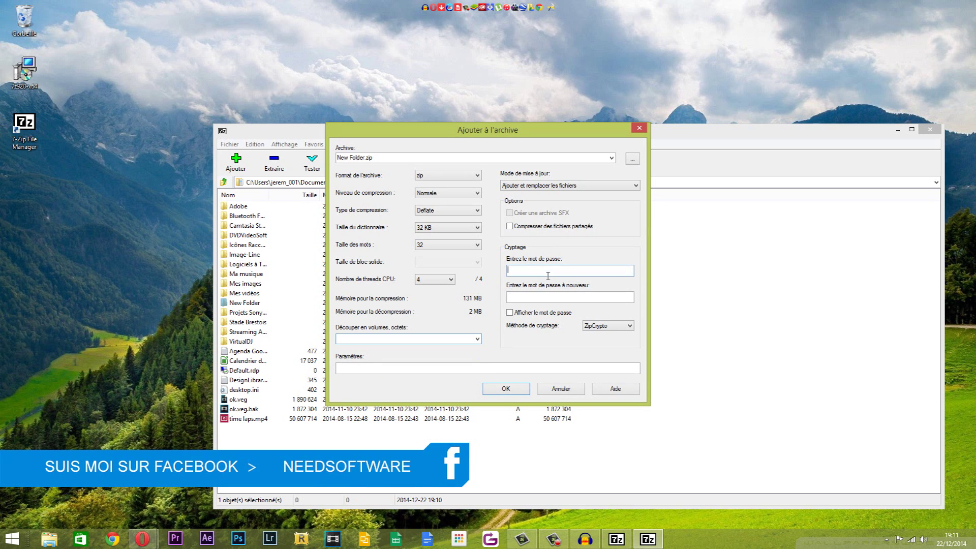
{"action": "type", "text": "*******"}
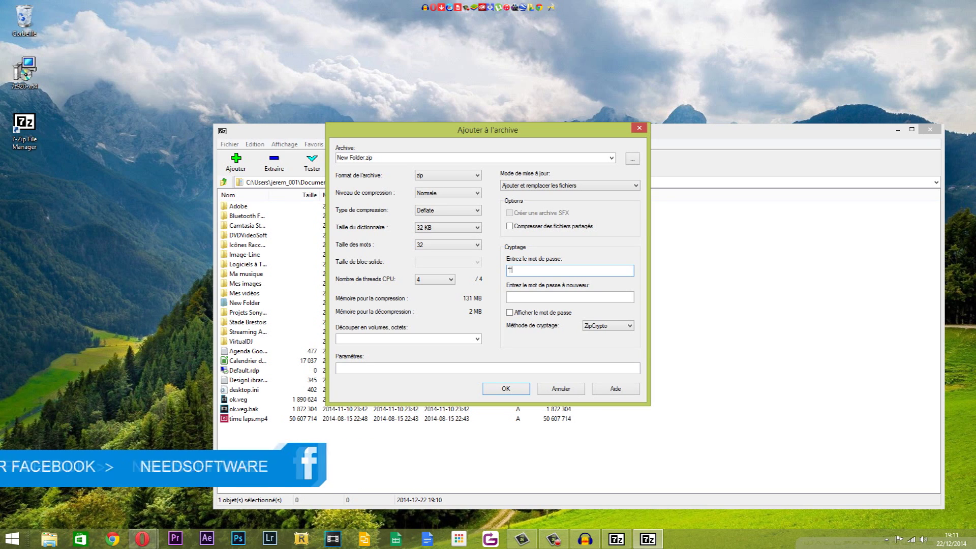
{"action": "key", "text": "Tab"}
{"action": "type", "text": "***"}
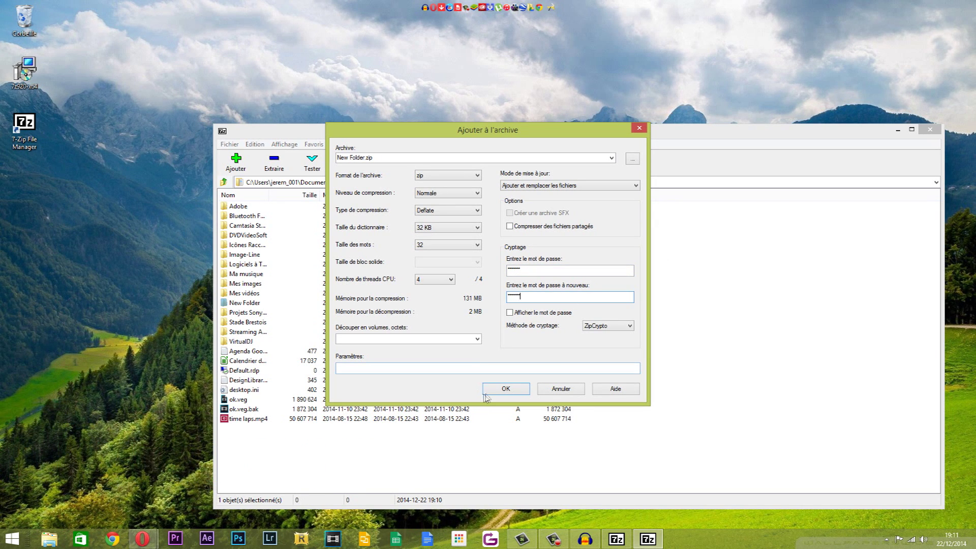
{"action": "left_click", "coordinate": [504, 389]}
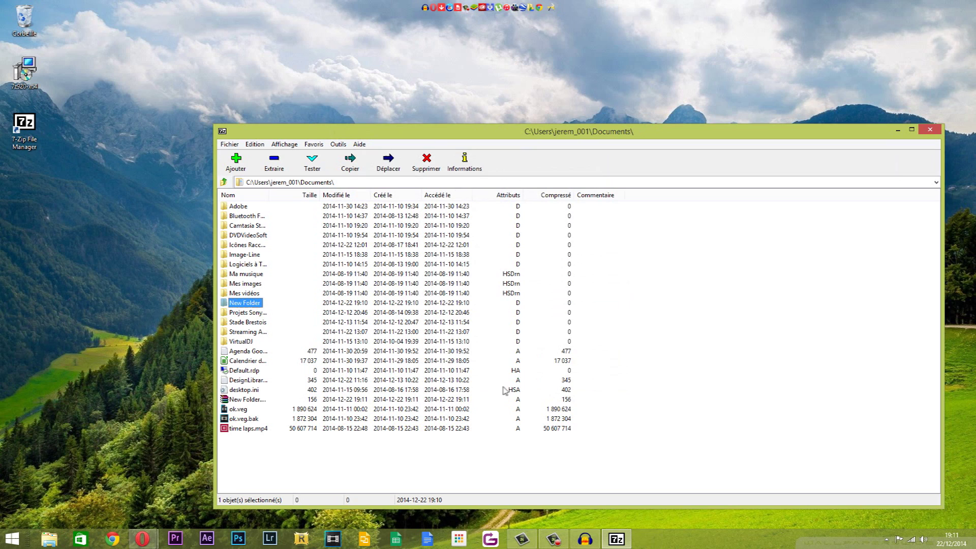
Open New Folder.zip, look inside the folder it contains, and close the file manager.
{"action": "left_click", "coordinate": [260, 400]}
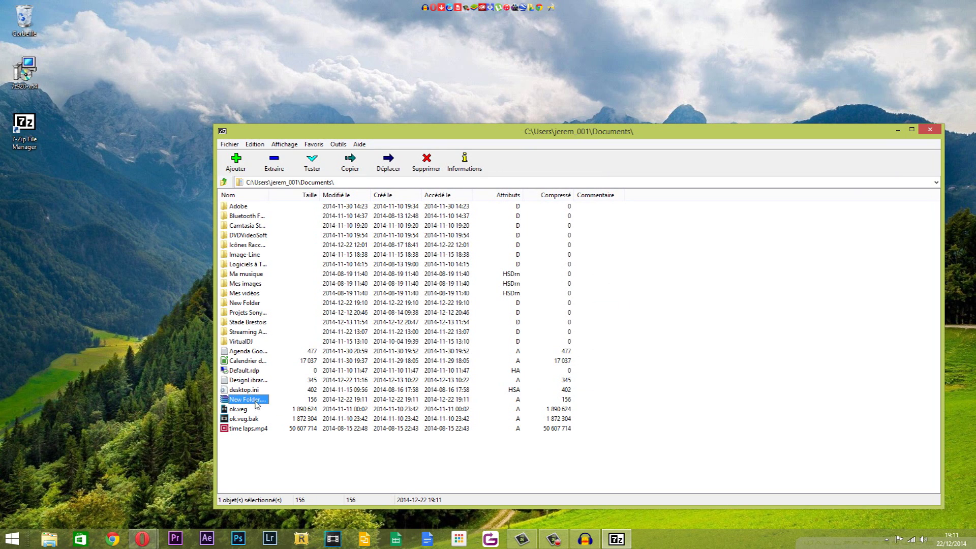
{"action": "double_click", "coordinate": [259, 401]}
{"action": "double_click", "coordinate": [232, 208]}
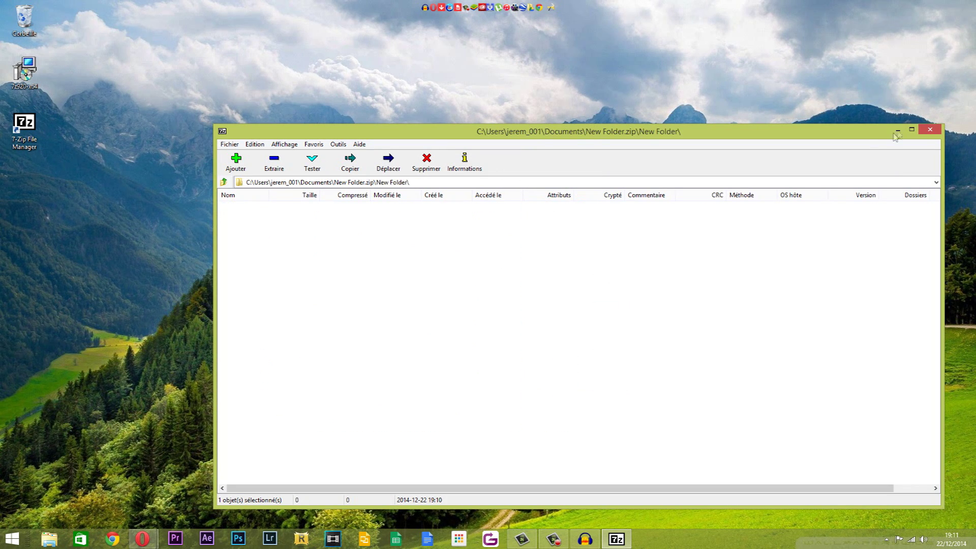
{"action": "left_click", "coordinate": [930, 130]}
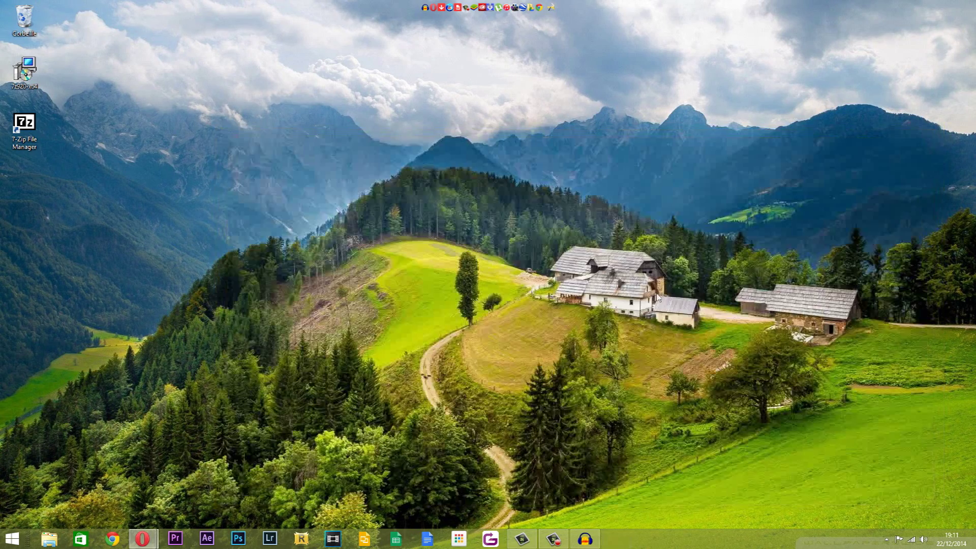
Reopen the 7-Zip File Manager and move New Folder.zip from Documents to the desktop.
{"action": "double_click", "coordinate": [25, 128]}
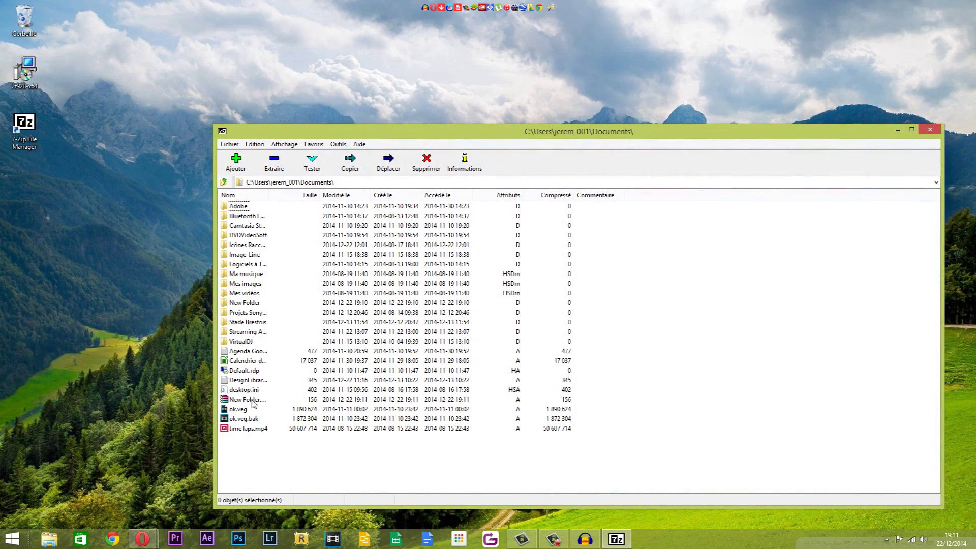
{"action": "left_click", "coordinate": [143, 539]}
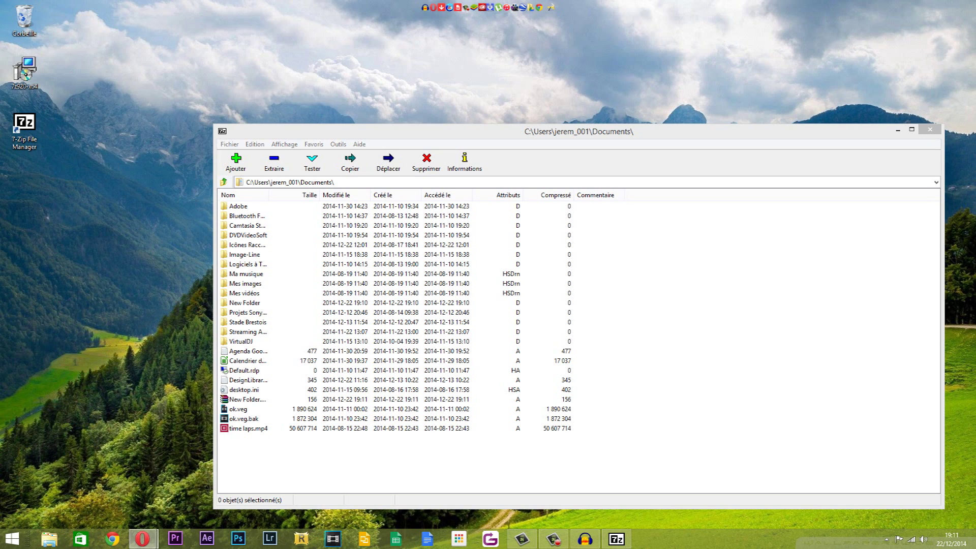
{"action": "left_click", "coordinate": [232, 401]}
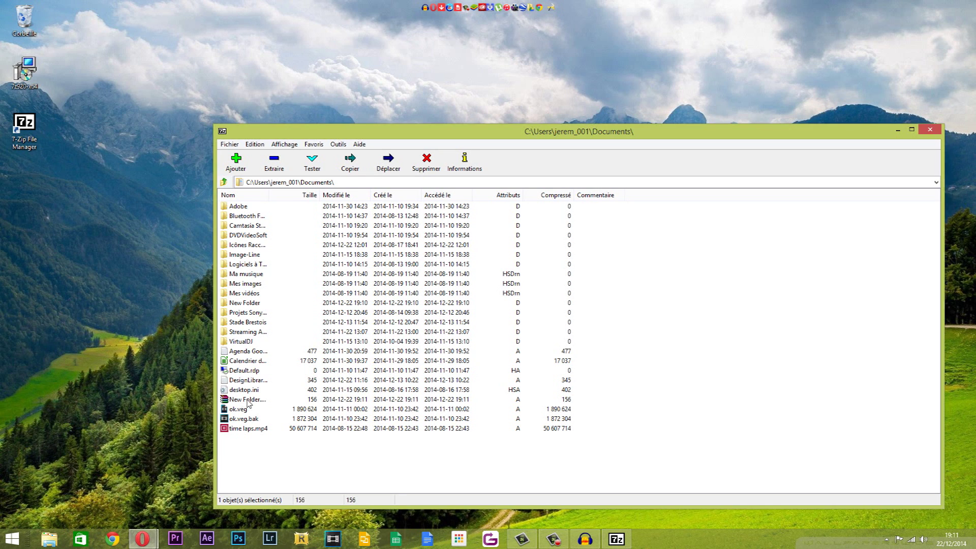
{"action": "left_click_drag", "start_coordinate": [19, 173], "coordinate": [20, 176]}
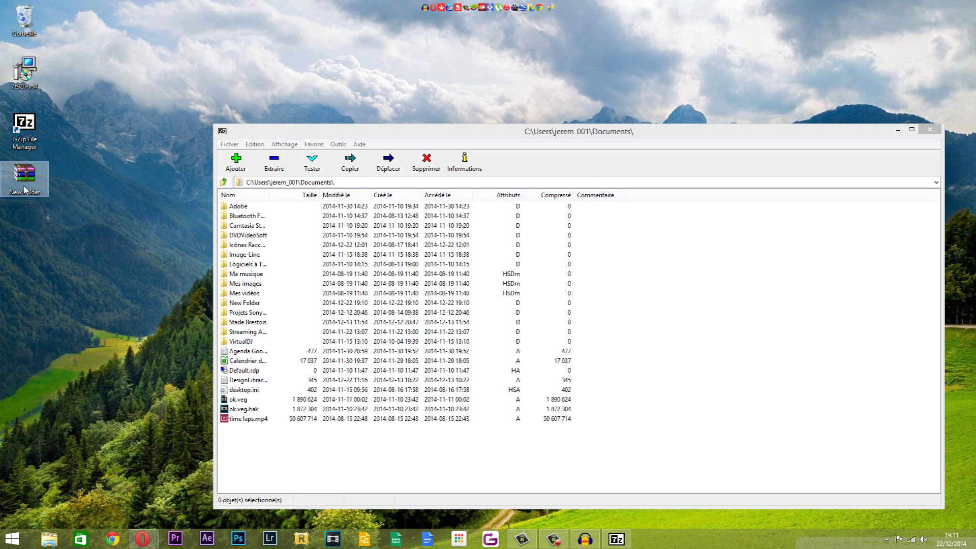
Copy New Folder.zip from the desktop into Documents and create a folder named 1 there.
{"action": "left_click_drag", "start_coordinate": [25, 189], "coordinate": [616, 287]}
{"action": "right_click", "coordinate": [657, 286]}
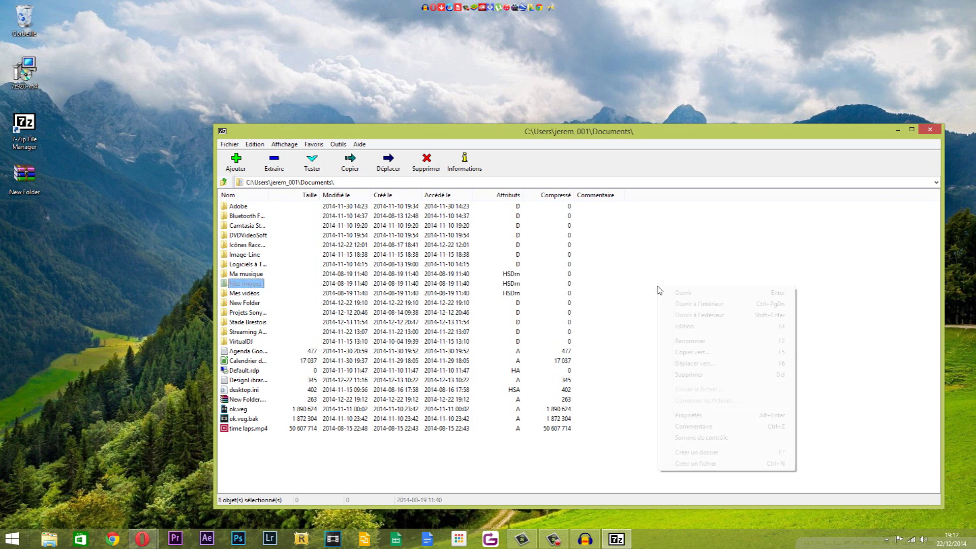
{"action": "left_click", "coordinate": [717, 452]}
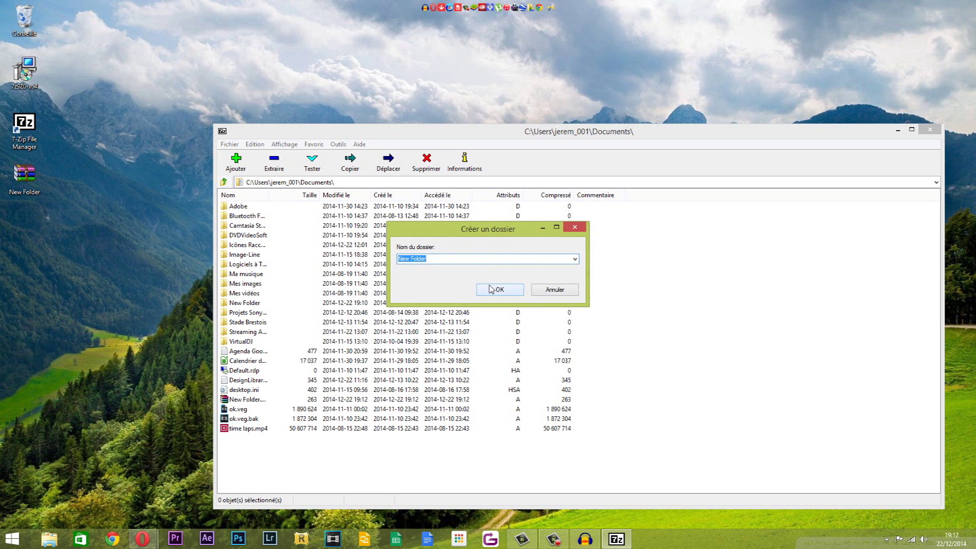
{"action": "type", "text": "1"}
{"action": "left_click", "coordinate": [500, 289]}
Create an empty file named 0 in Documents.
{"action": "right_click", "coordinate": [738, 302]}
{"action": "left_click", "coordinate": [774, 480]}
{"action": "type", "text": "0"}
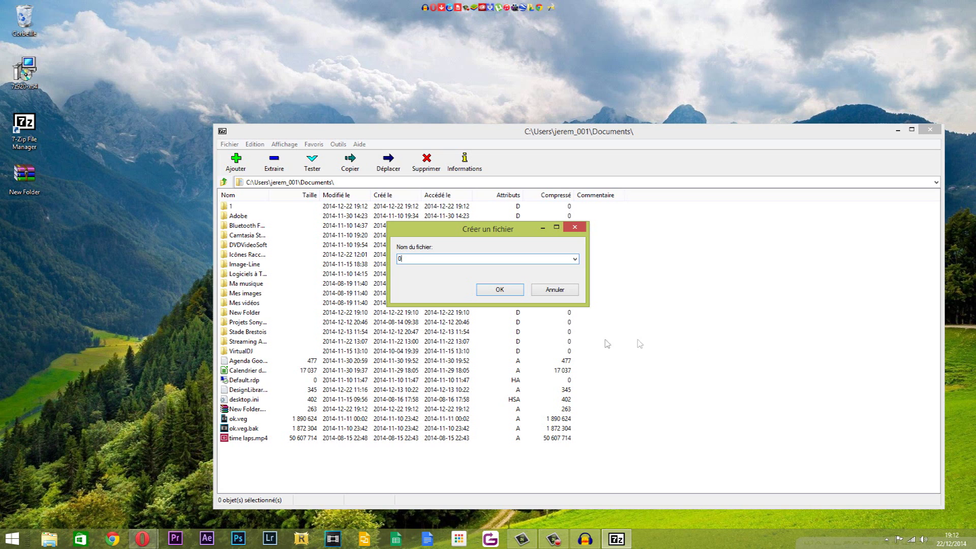
{"action": "left_click", "coordinate": [498, 291]}
Add folder 1 and file 0 to the existing New Folder.zip archive on the desktop, using zip format.
{"action": "left_click", "coordinate": [232, 361]}
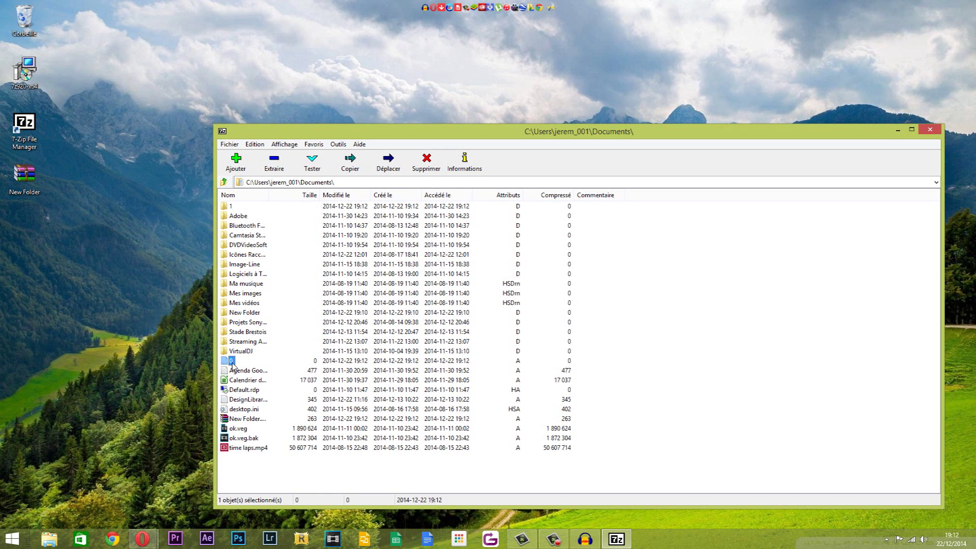
{"action": "left_click", "coordinate": [232, 209]}
{"action": "left_click", "coordinate": [231, 361], "text": "ctrl"}
{"action": "left_click", "coordinate": [235, 163]}
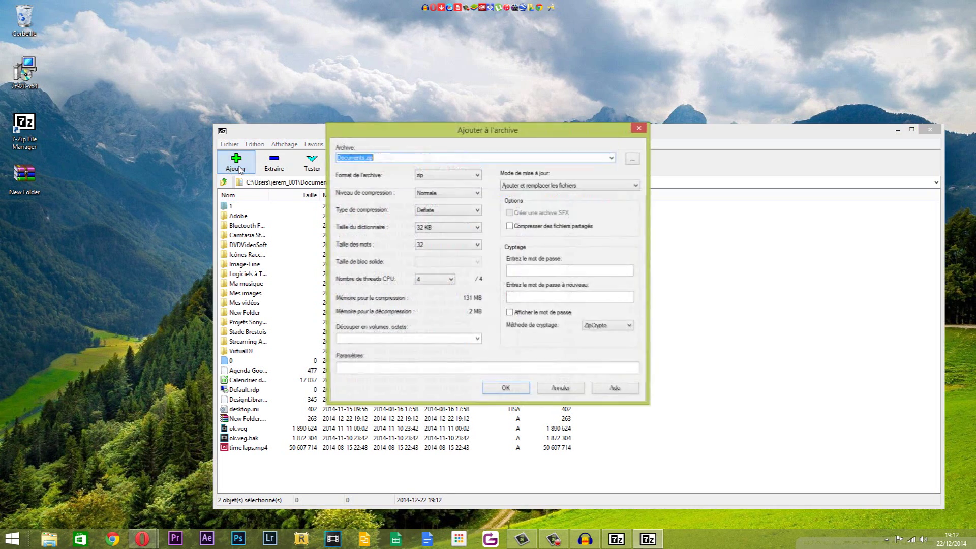
{"action": "left_click", "coordinate": [632, 160]}
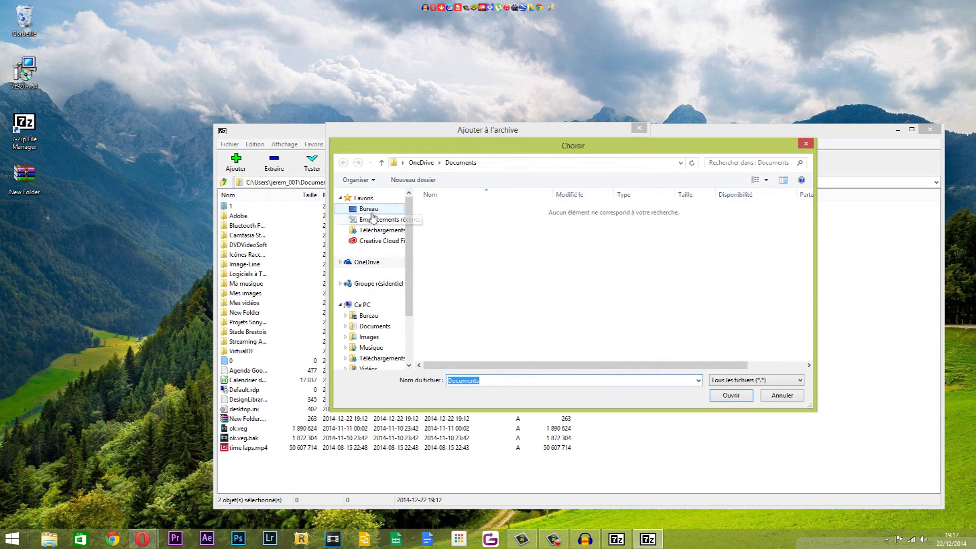
{"action": "left_click", "coordinate": [370, 210]}
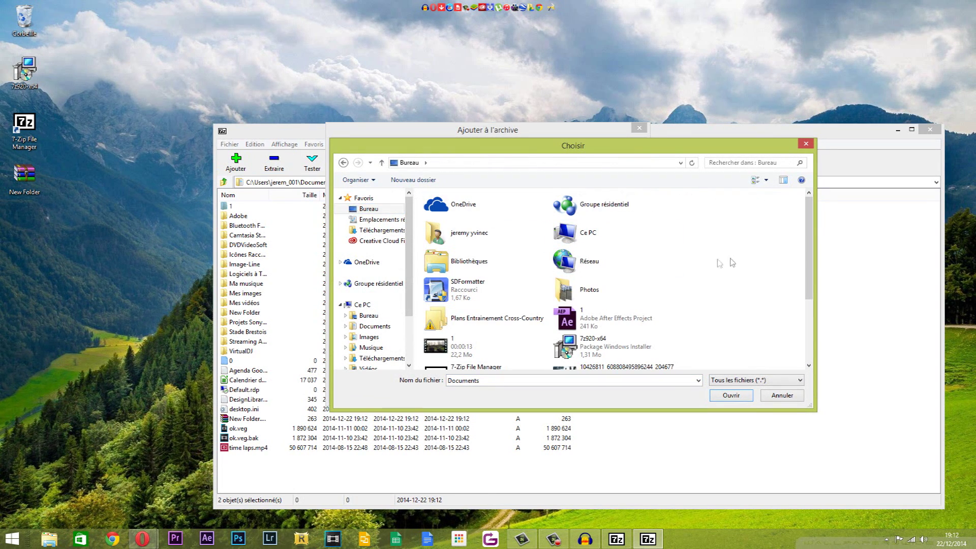
{"action": "left_click_drag", "start_coordinate": [808, 233], "coordinate": [814, 295]}
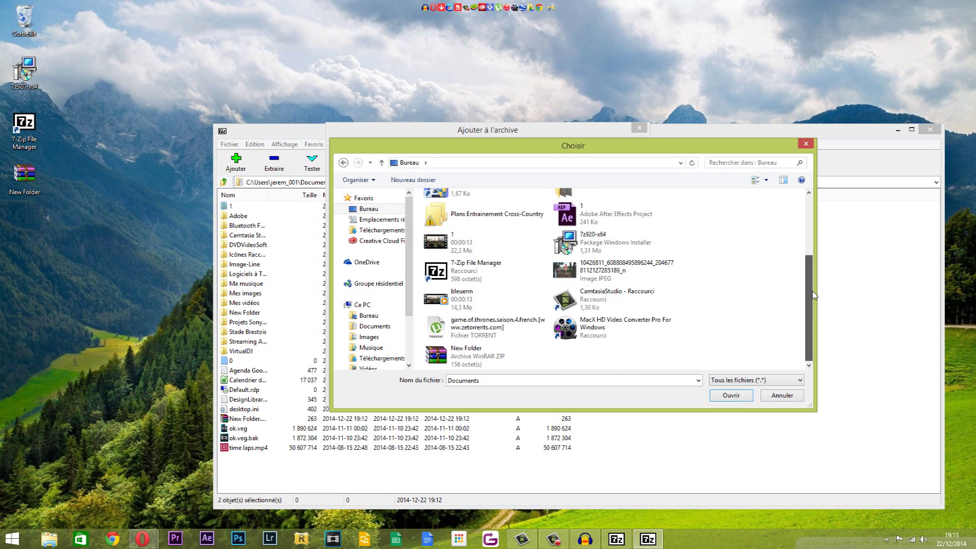
{"action": "left_click", "coordinate": [457, 354]}
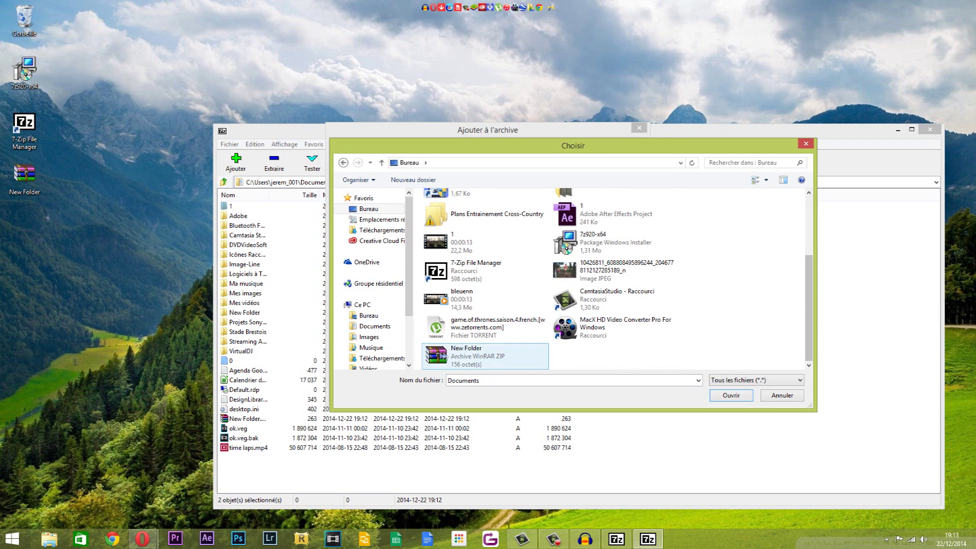
{"action": "left_click", "coordinate": [730, 399]}
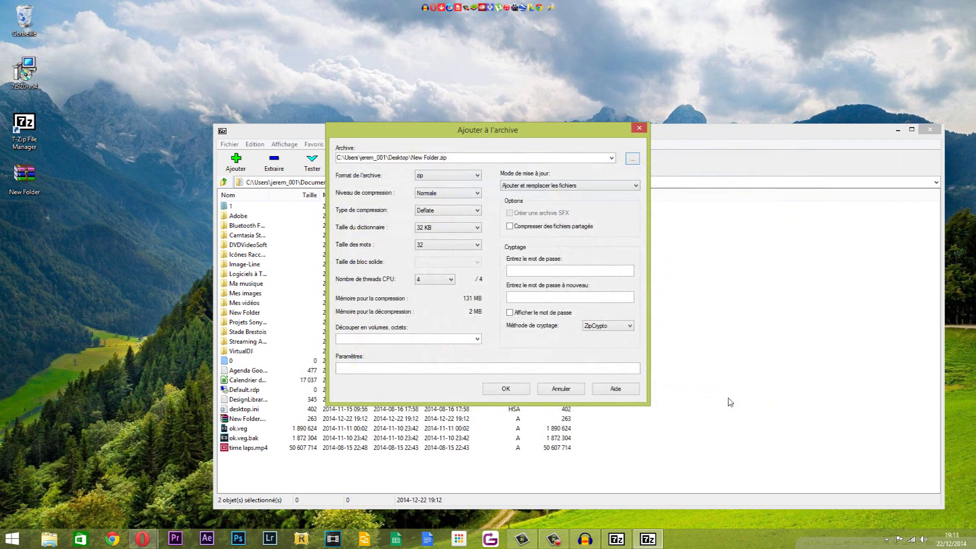
{"action": "left_click", "coordinate": [509, 394]}
Open the desktop's New Folder.zip in WinRAR, dismiss the licence reminder, inspect the archive's contents and close it.
{"action": "double_click", "coordinate": [24, 176]}
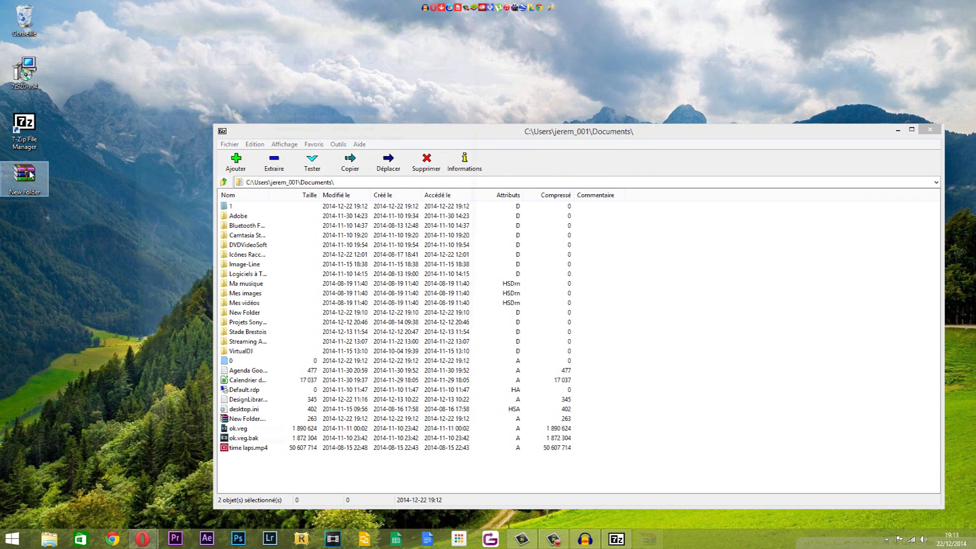
{"action": "left_click_drag", "start_coordinate": [154, 157], "coordinate": [147, 118]}
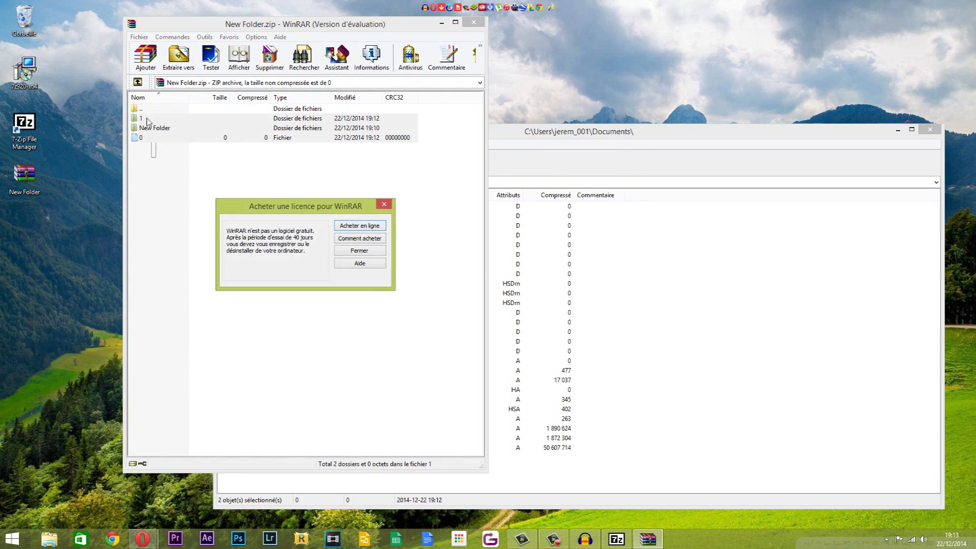
{"action": "left_click", "coordinate": [387, 205]}
{"action": "left_click_drag", "start_coordinate": [230, 26], "coordinate": [400, 44]}
{"action": "left_click", "coordinate": [320, 158]}
{"action": "left_click_drag", "start_coordinate": [319, 167], "coordinate": [328, 136]}
{"action": "left_click", "coordinate": [326, 182]}
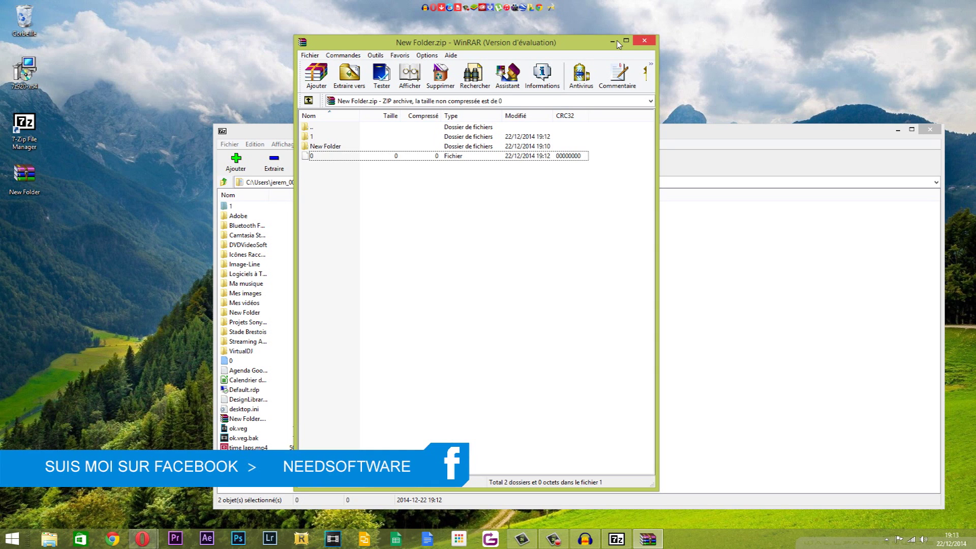
{"action": "left_click", "coordinate": [644, 44]}
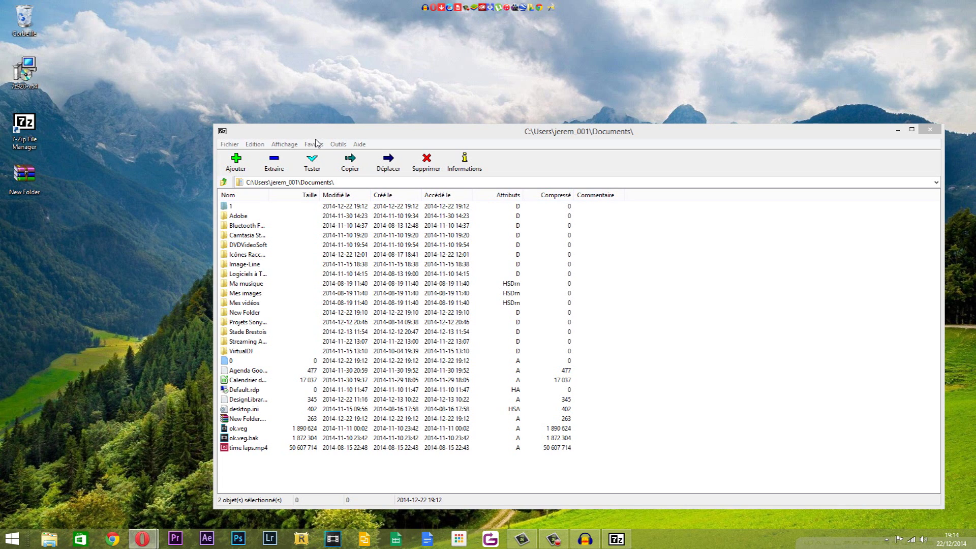
Create a self-extracting (SFX) archive of New Folder in 7z format, named New Folder.exe.
{"action": "left_click_drag", "start_coordinate": [293, 137], "coordinate": [266, 55]}
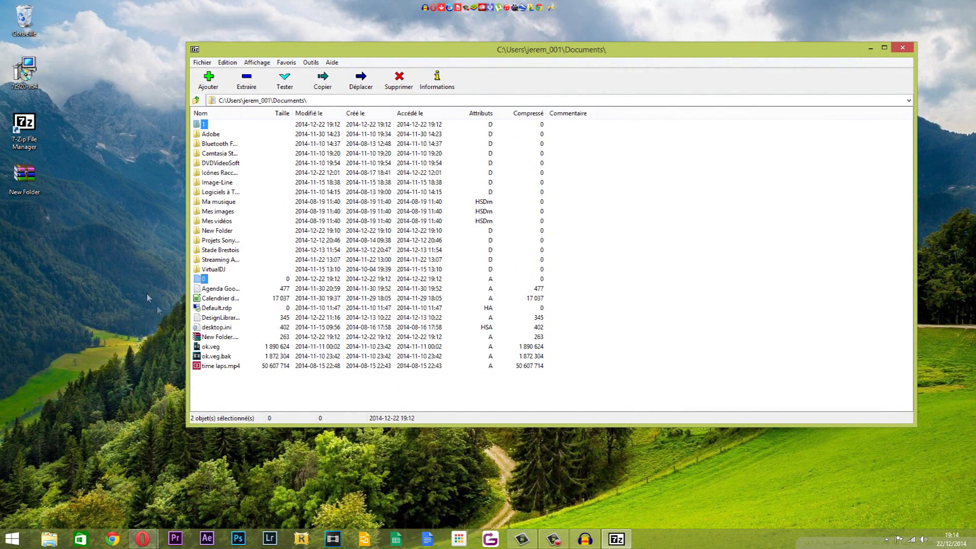
{"action": "left_click", "coordinate": [217, 338]}
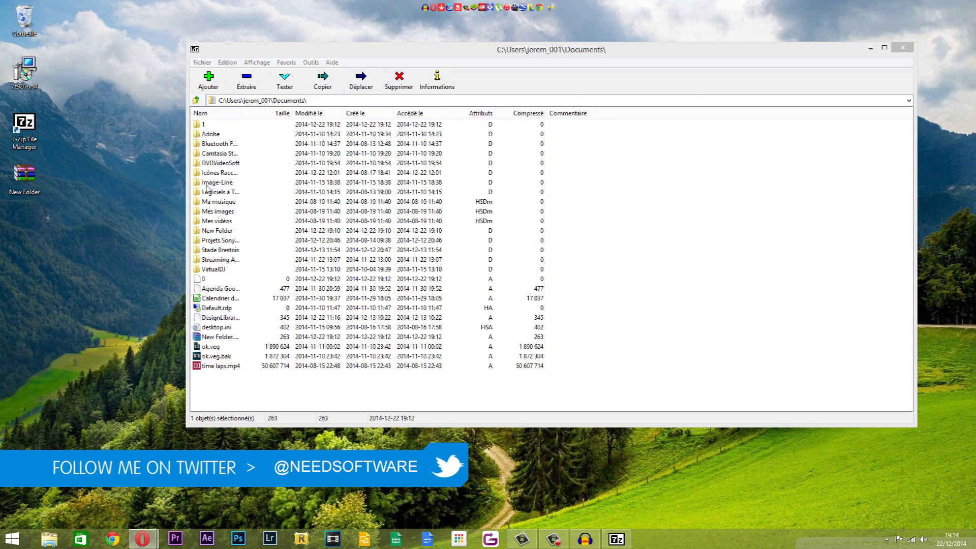
{"action": "right_click", "coordinate": [256, 388]}
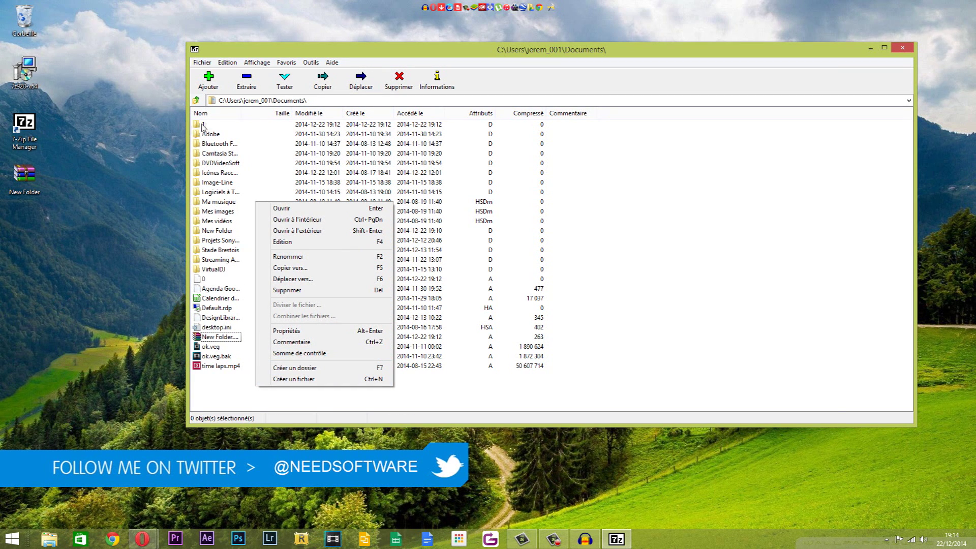
{"action": "left_click", "coordinate": [219, 231]}
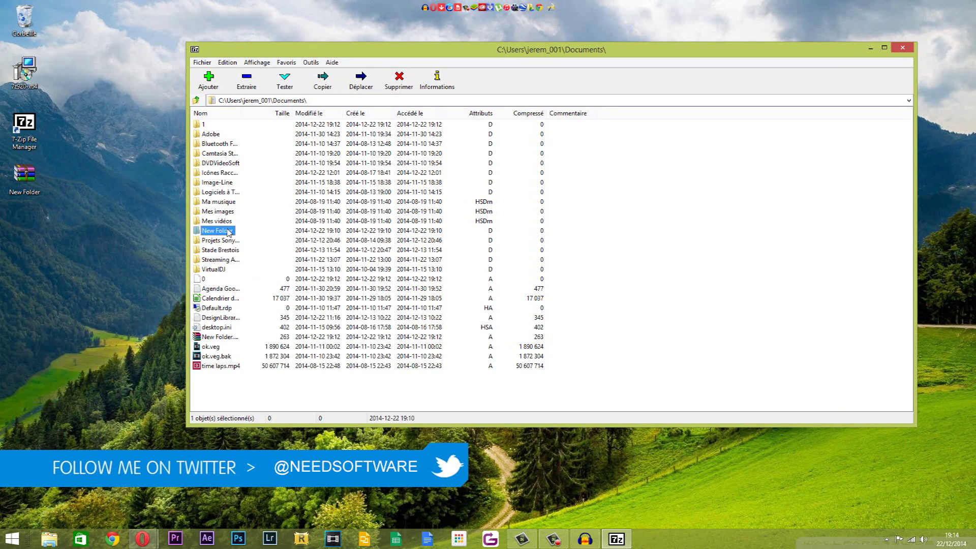
{"action": "left_click", "coordinate": [208, 78]}
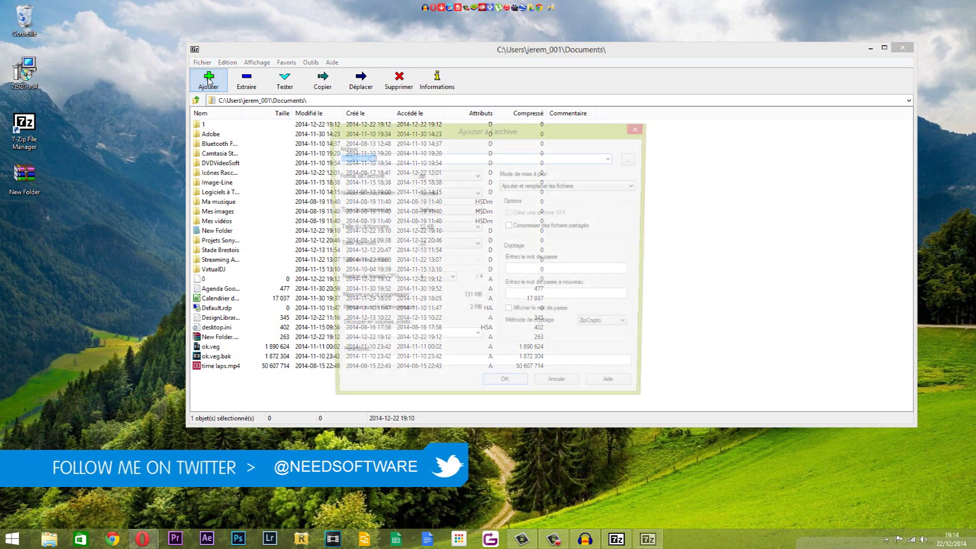
{"action": "left_click", "coordinate": [450, 175]}
{"action": "left_click", "coordinate": [436, 183]}
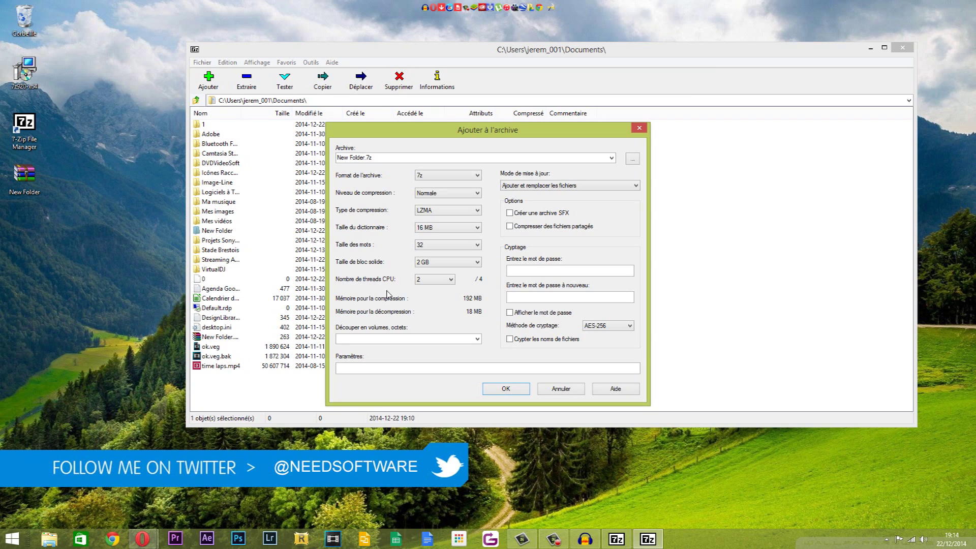
{"action": "left_click", "coordinate": [510, 213]}
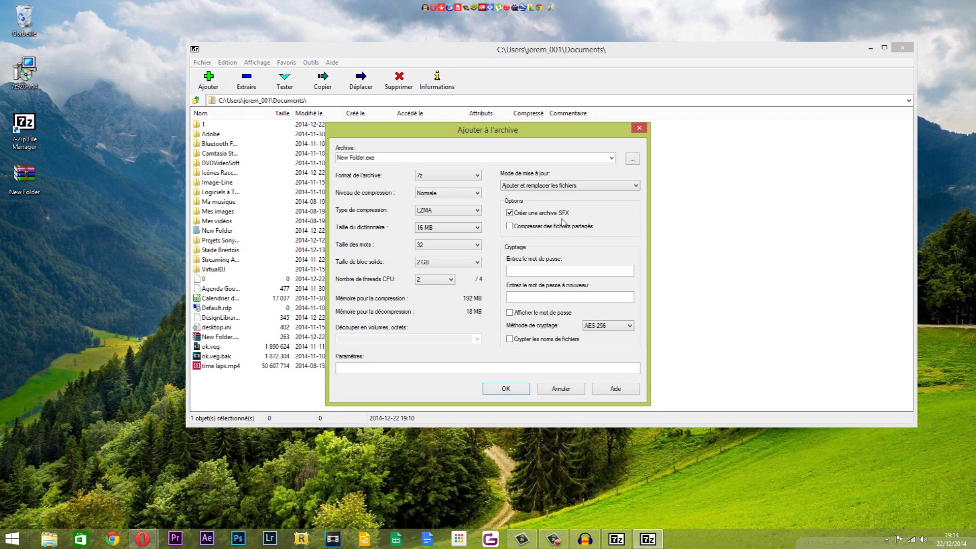
{"action": "left_click", "coordinate": [506, 389]}
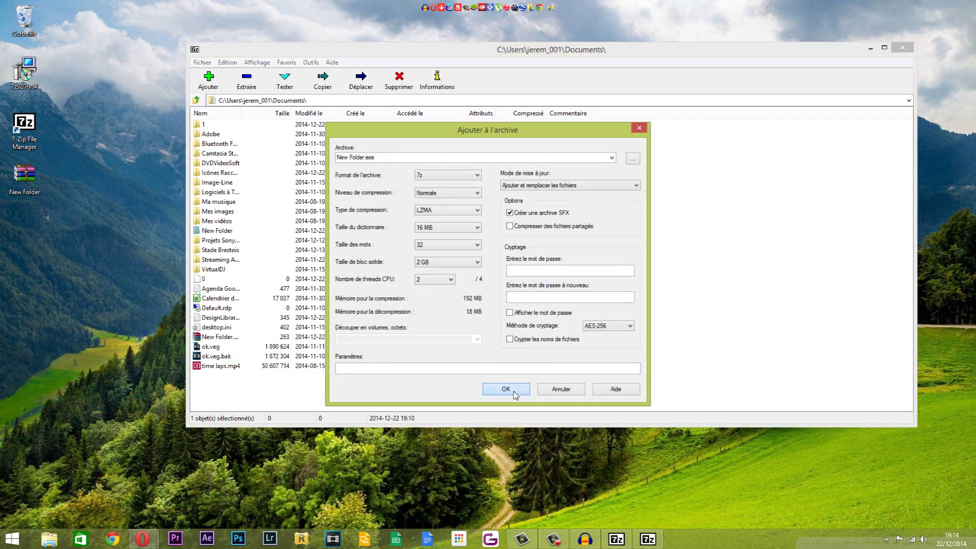
Move New Folder.exe to the desktop, run it to show its extraction dialog, and close the dialog without extracting.
{"action": "left_click_drag", "start_coordinate": [219, 338], "coordinate": [46, 227]}
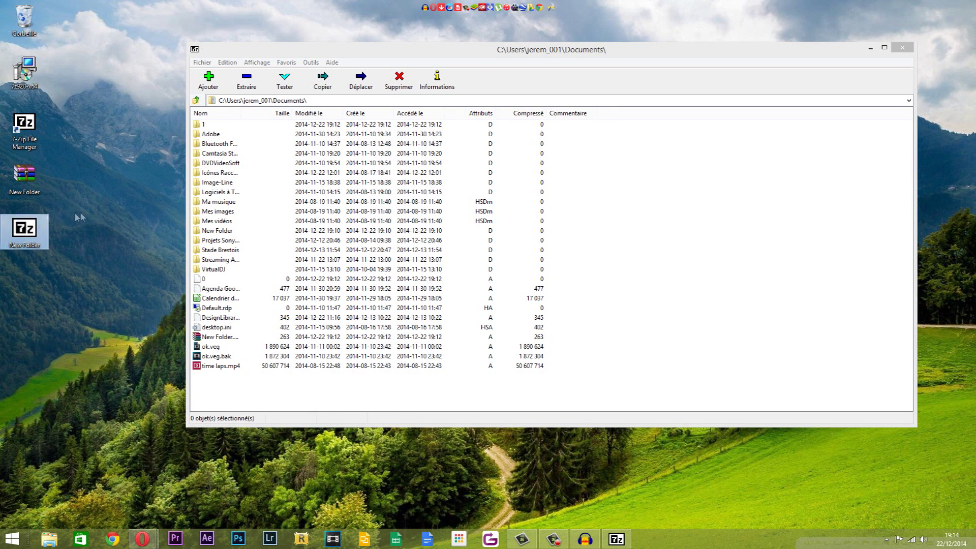
{"action": "double_click", "coordinate": [41, 233]}
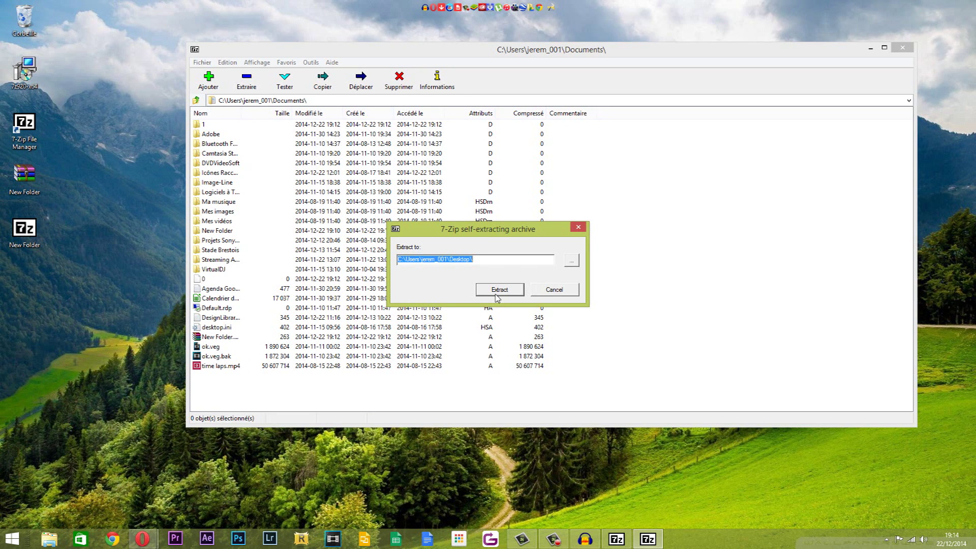
{"action": "left_click_drag", "start_coordinate": [466, 235], "coordinate": [667, 28]}
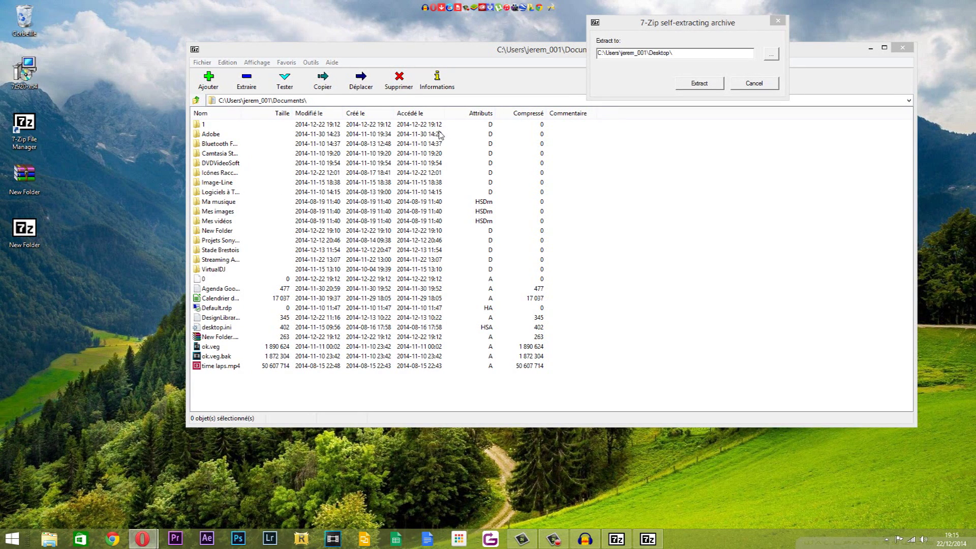
{"action": "left_click", "coordinate": [778, 22]}
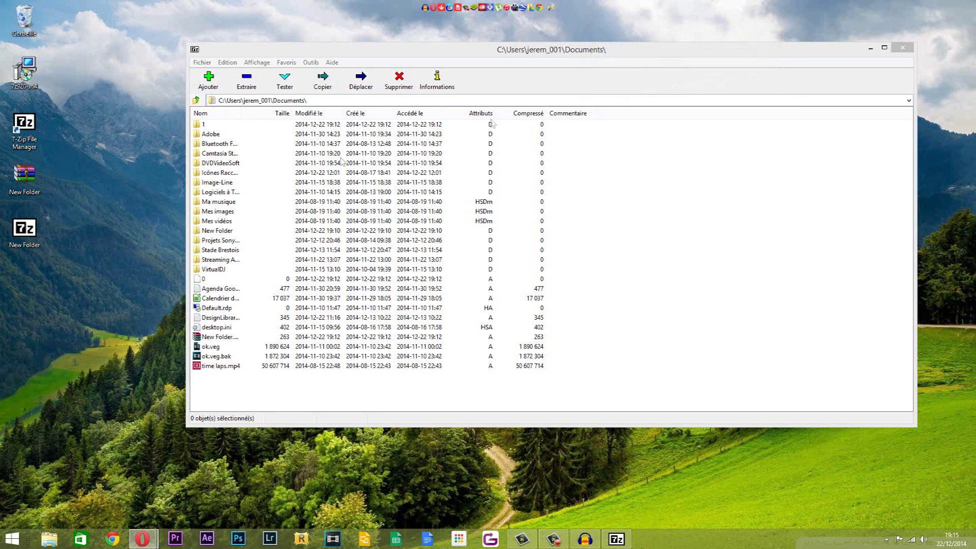
Test the desktop's New Folder.zip for errors with 7-Zip, dismiss the report and close the file manager.
{"action": "right_click", "coordinate": [22, 179]}
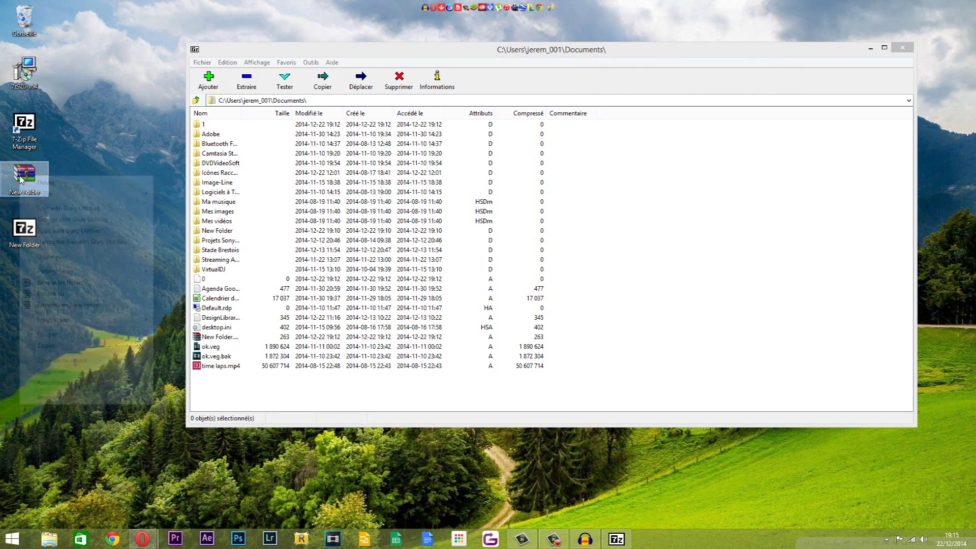
{"action": "mouse_move", "coordinate": [77, 197]}
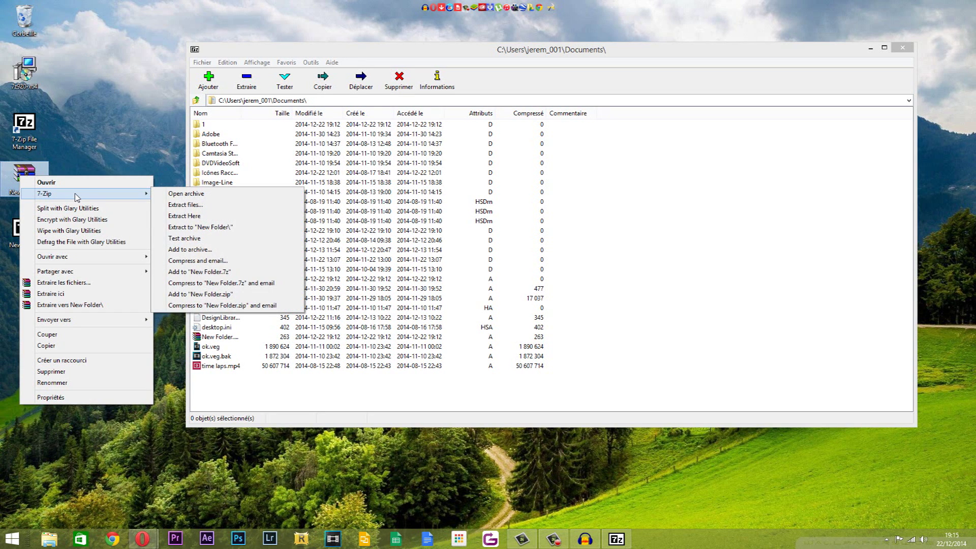
{"action": "left_click", "coordinate": [24, 178]}
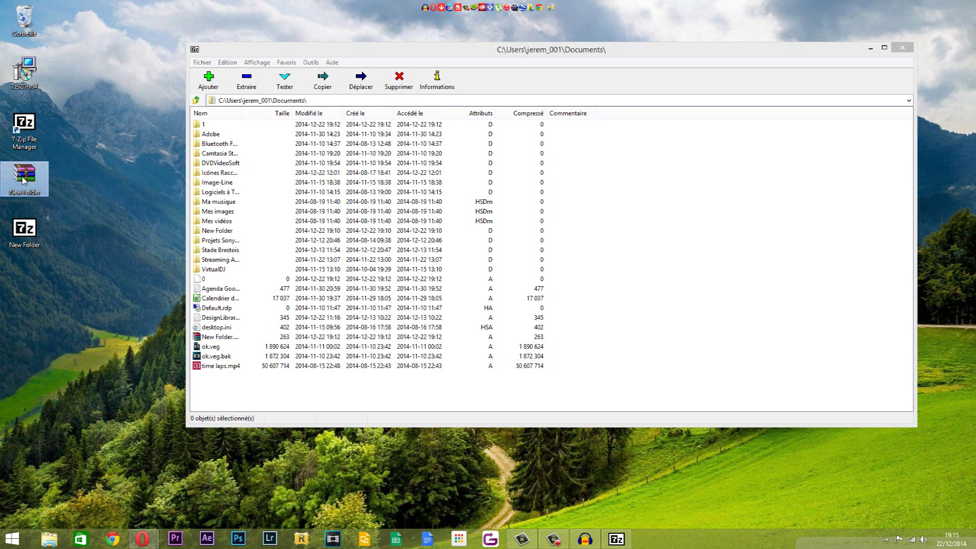
{"action": "right_click", "coordinate": [26, 180]}
{"action": "mouse_move", "coordinate": [37, 194]}
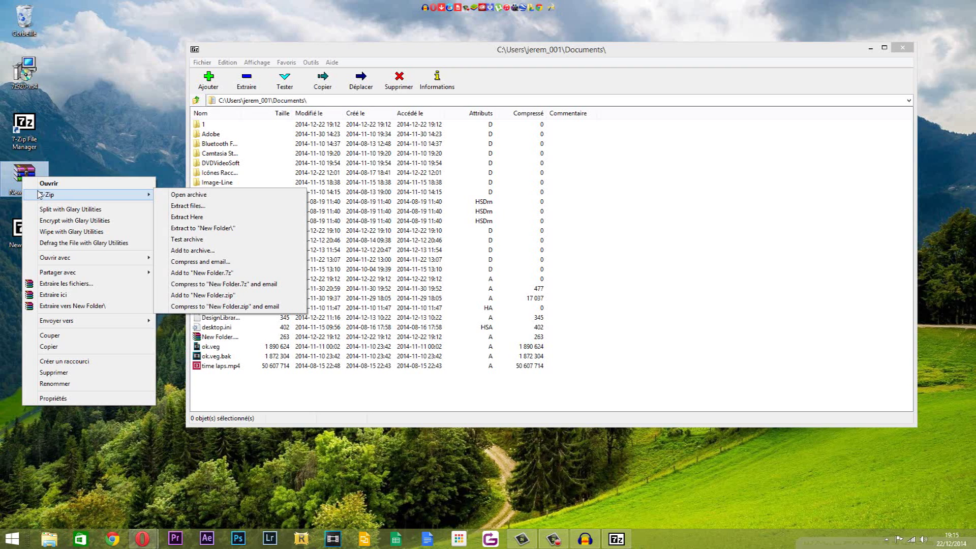
{"action": "left_click", "coordinate": [222, 240]}
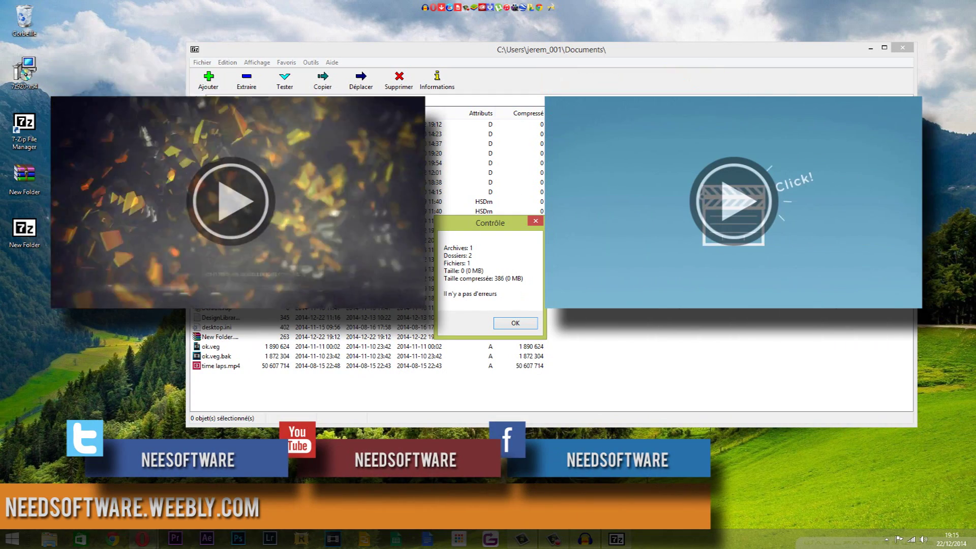
{"action": "left_click", "coordinate": [513, 326]}
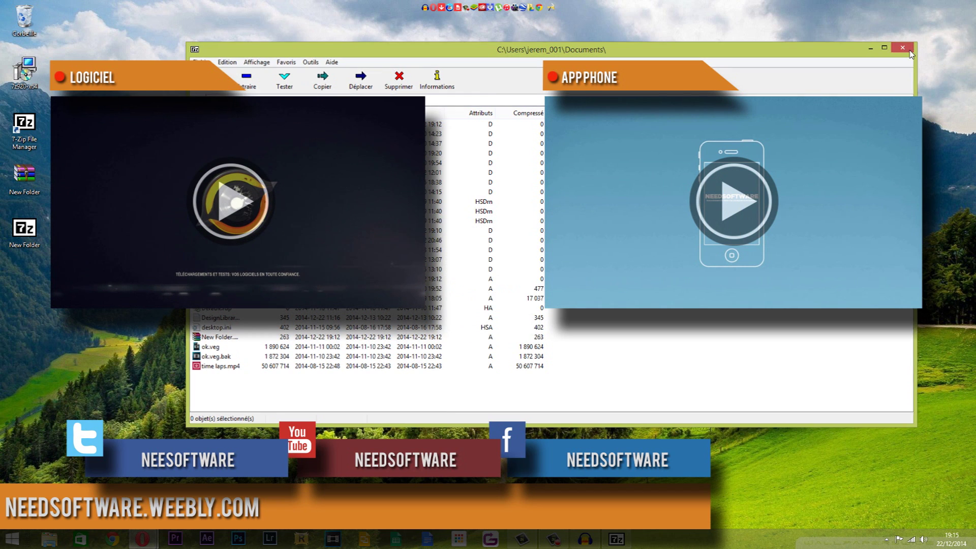
{"action": "left_click", "coordinate": [909, 52]}
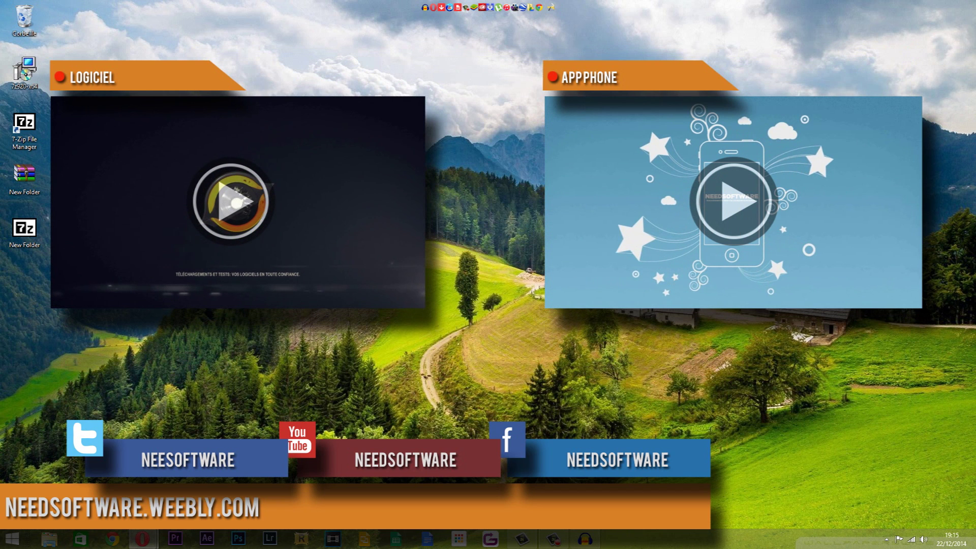